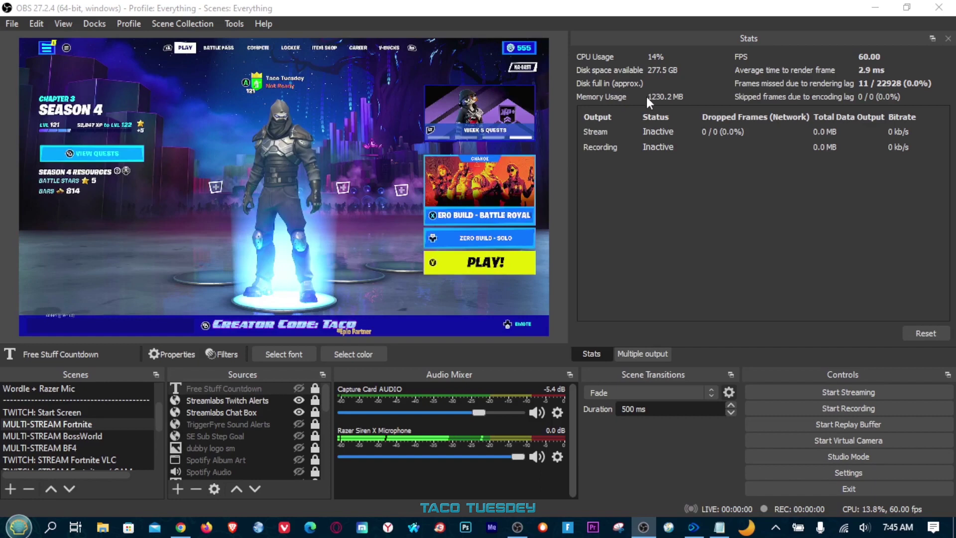
# - Bring the Castr desktop app's login window to the front over OBS Studio
pyautogui.click(694, 528)
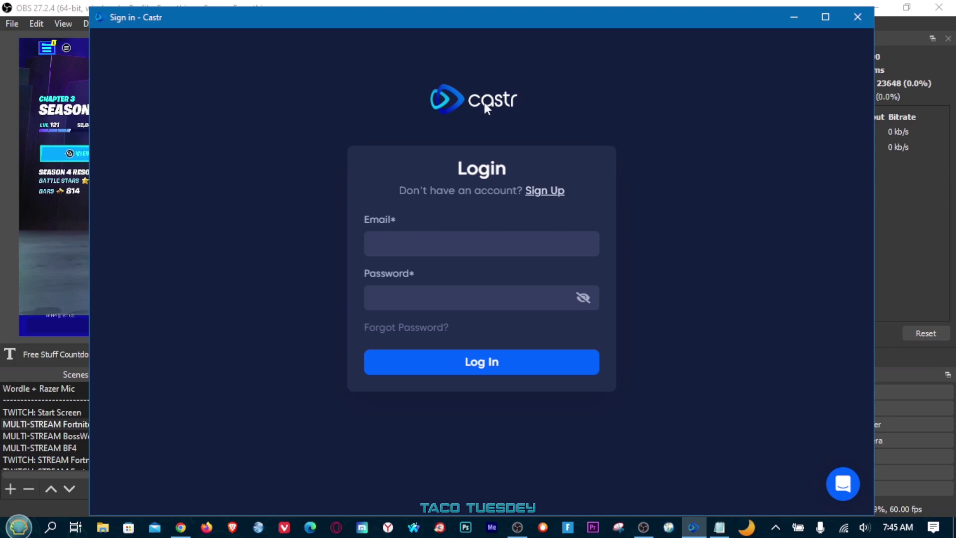
# - Register a new Castr account with name, email, password and organization, then start a new stream
pyautogui.click(536, 190)
pyautogui.click(482, 252)
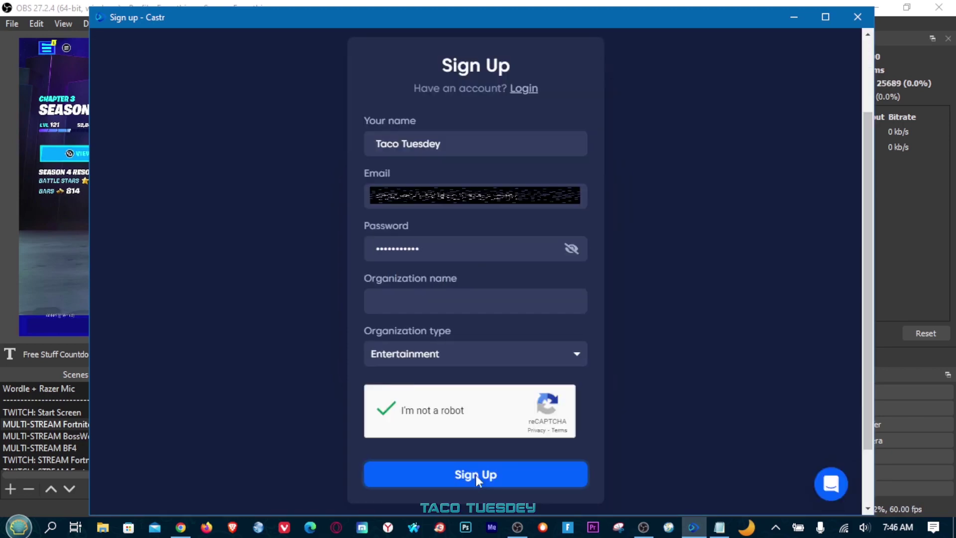
pyautogui.click(476, 474)
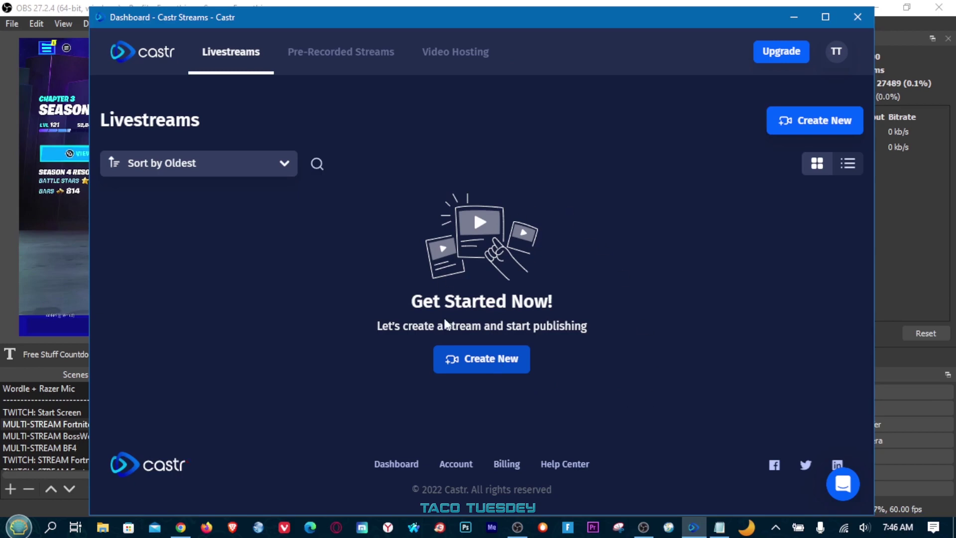
pyautogui.click(478, 366)
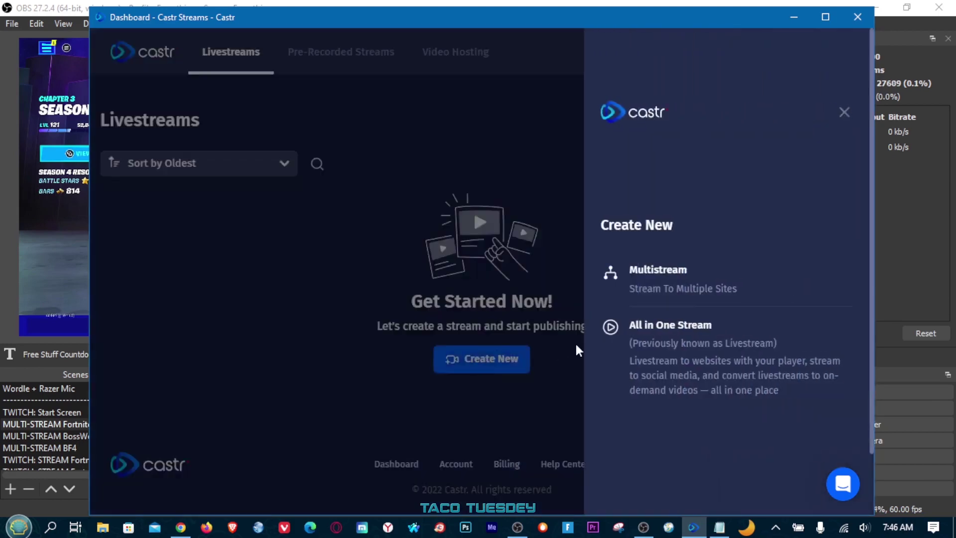
# - Activate the 7-day Multistream trial and create multistream 'STREAM' hosted in US-East (Miami, FL)
pyautogui.click(669, 283)
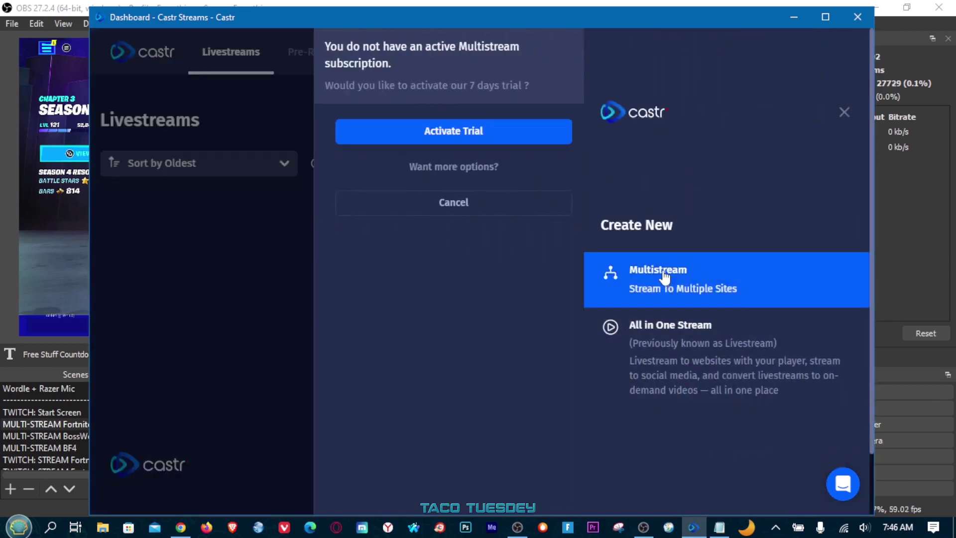
pyautogui.click(446, 133)
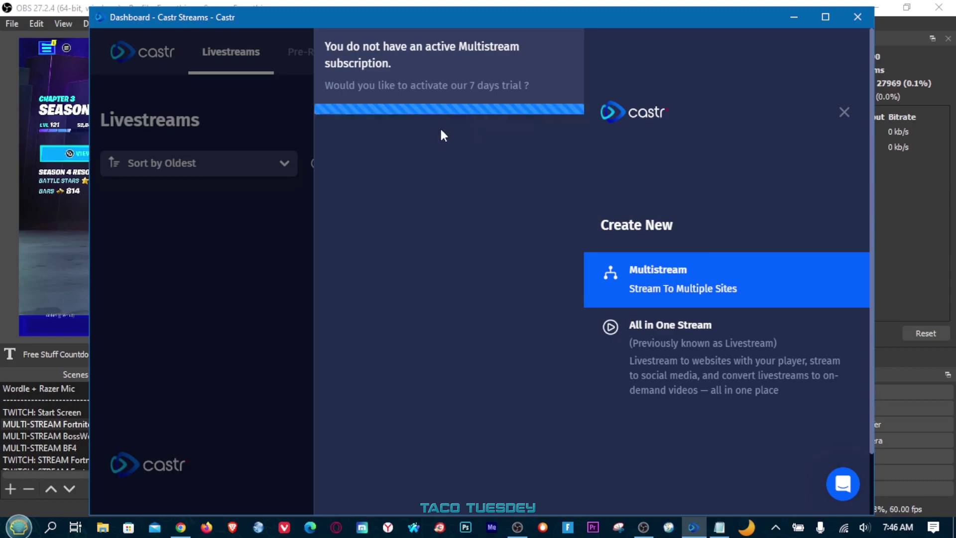
pyautogui.click(453, 258)
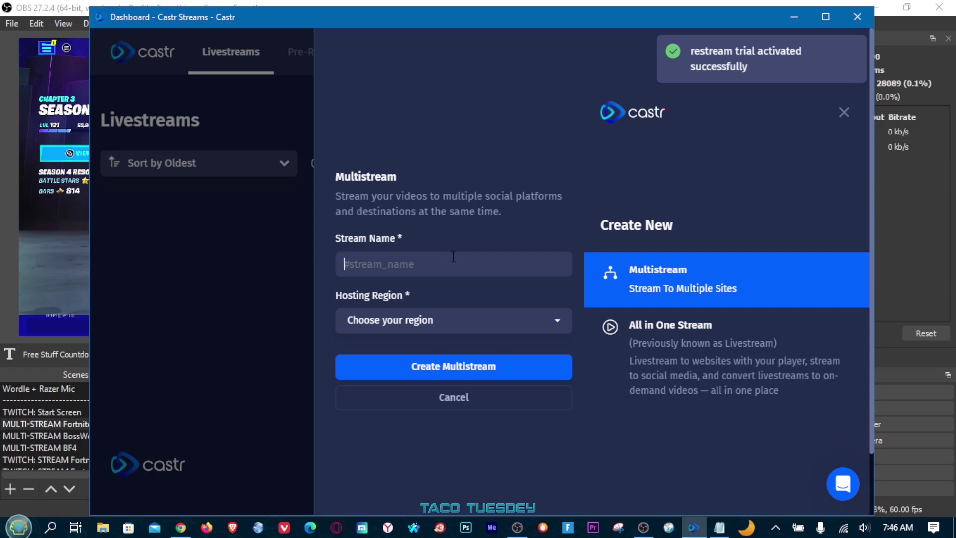
pyautogui.write('STREAM')
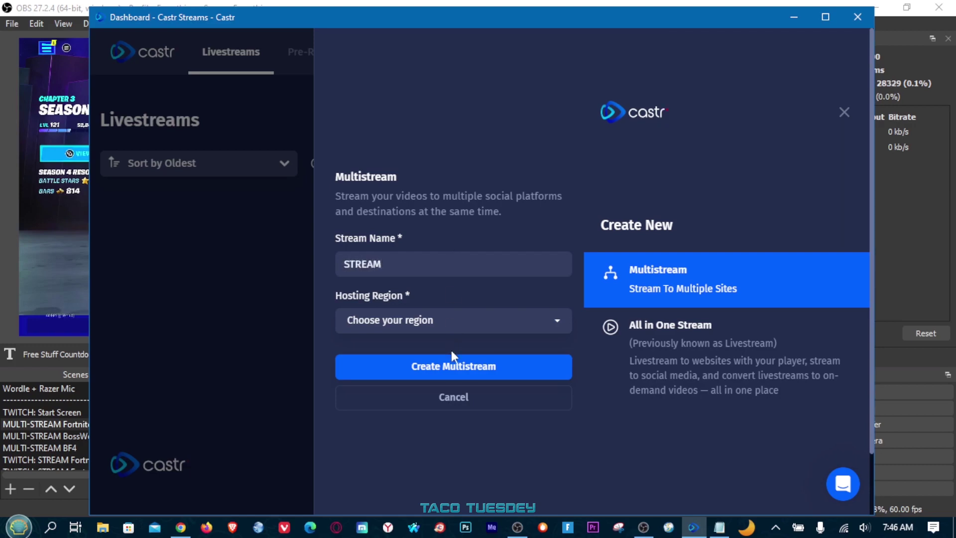
pyautogui.click(459, 331)
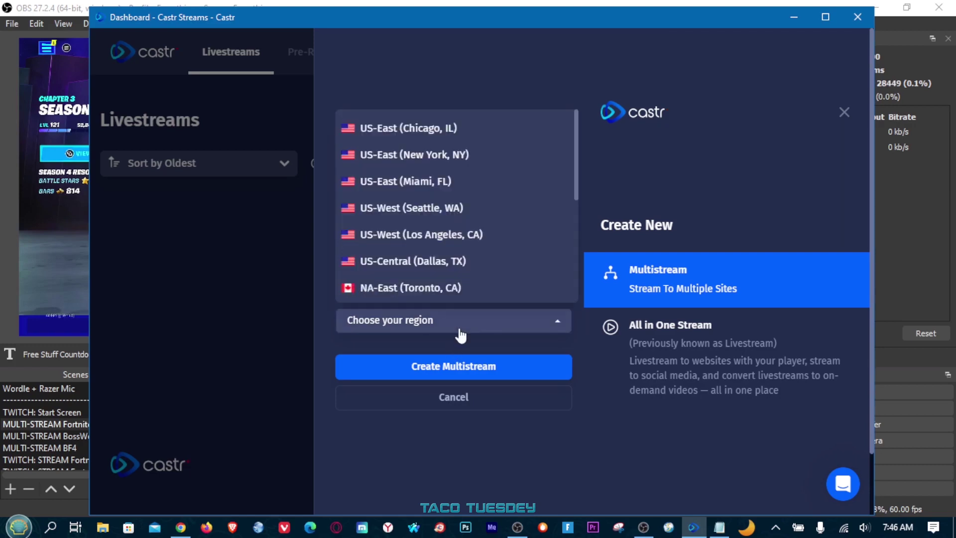
pyautogui.click(429, 179)
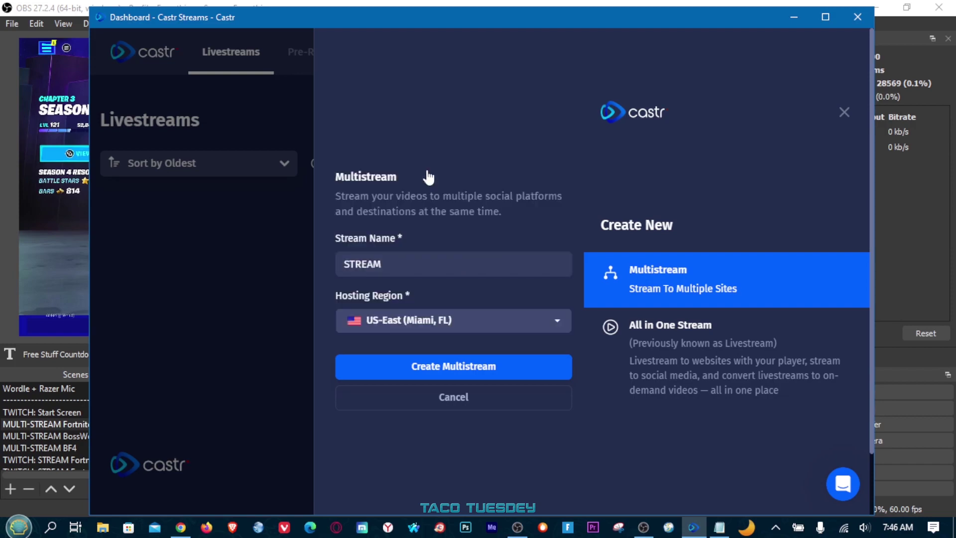
pyautogui.click(468, 363)
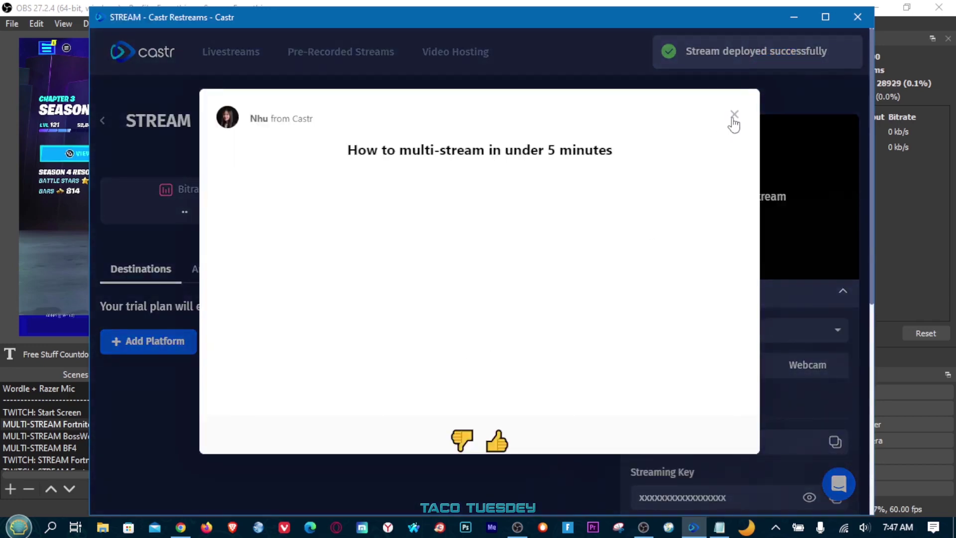
# - Dismiss the tutorial popup and pick YouTube Events as a new destination platform
pyautogui.click(733, 116)
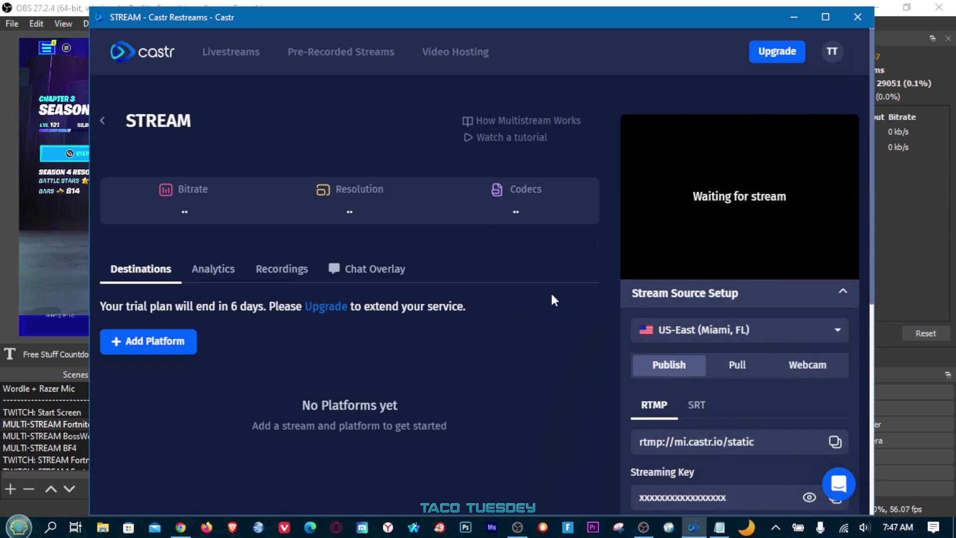
pyautogui.scroll(-2, 551, 297)
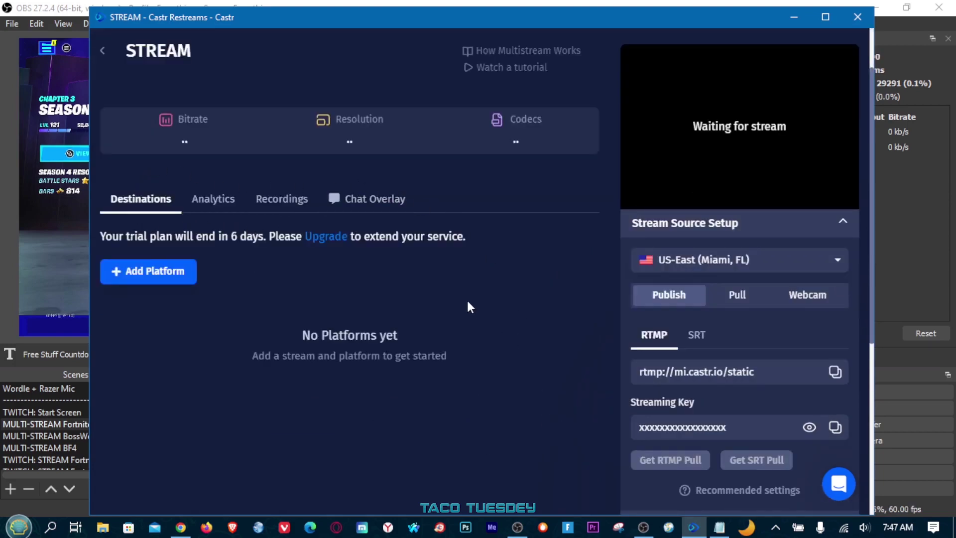
pyautogui.click(169, 278)
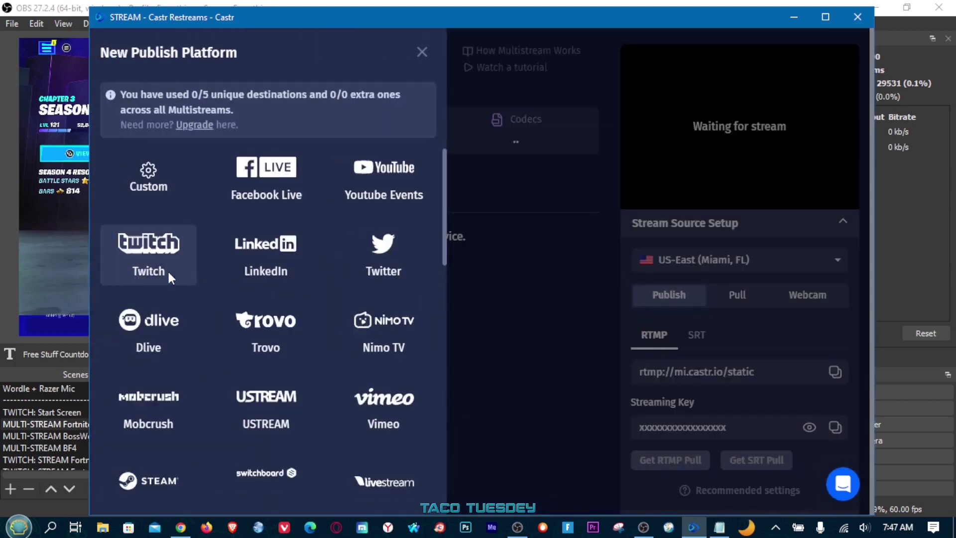
pyautogui.click(384, 175)
# - Abandon the Google account permission request and set up YouTube with server and stream key instead
pyautogui.click(594, 154)
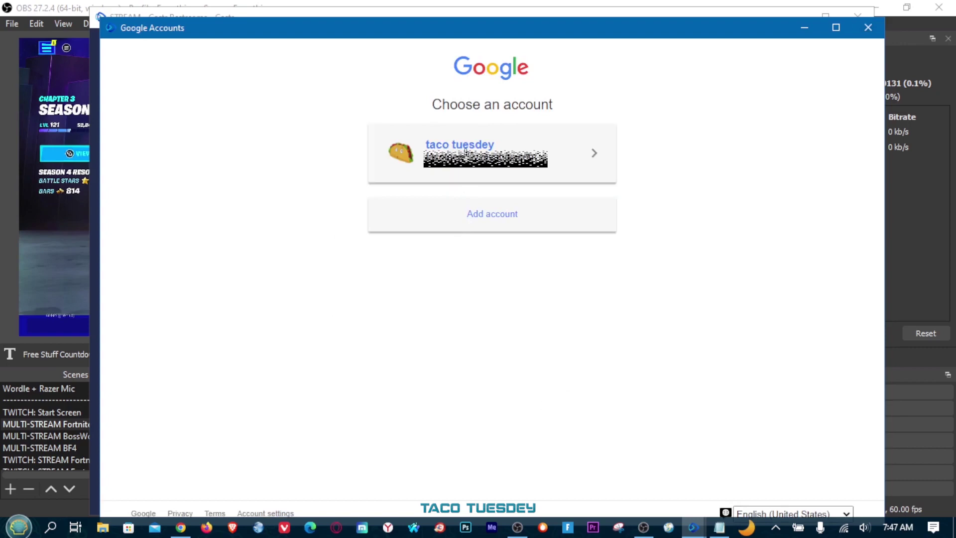
pyautogui.click(467, 152)
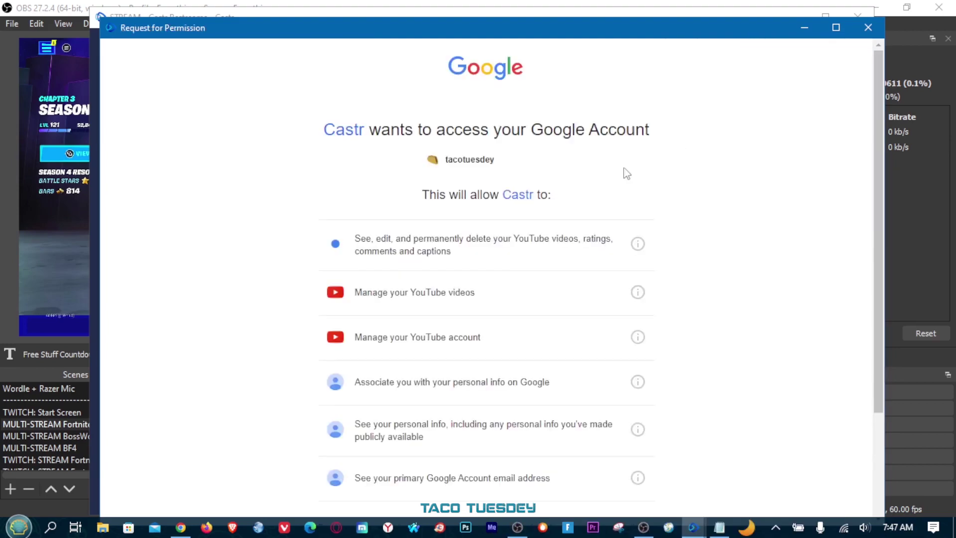
pyautogui.scroll(-3, 542, 273)
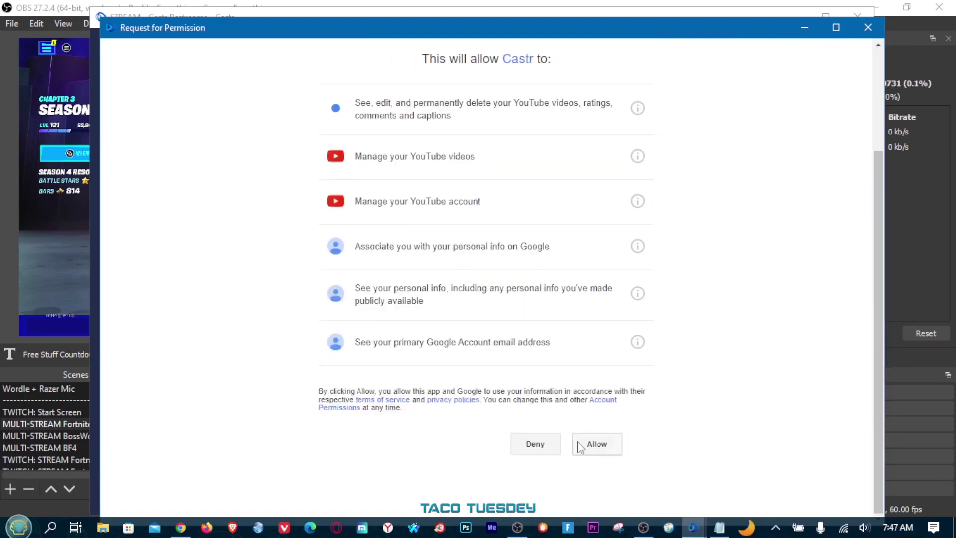
pyautogui.click(868, 27)
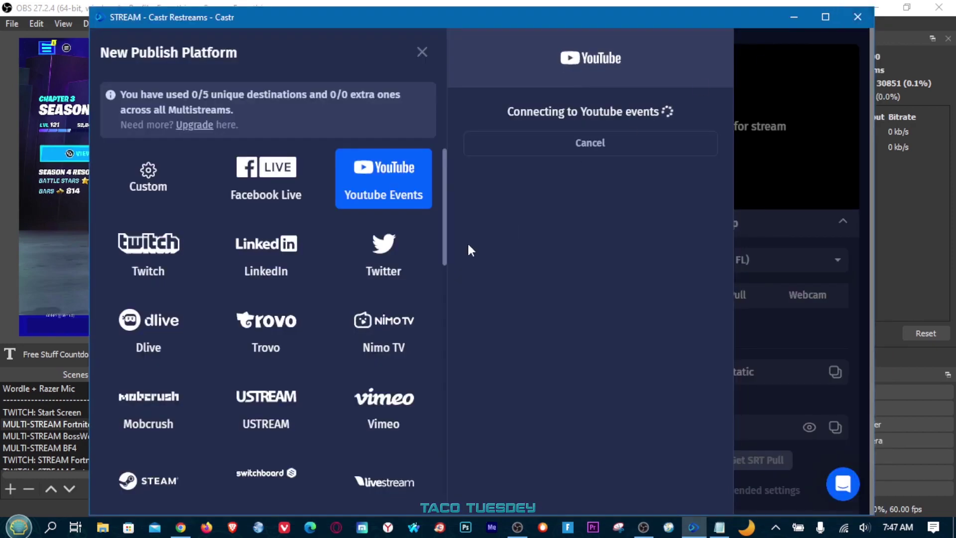
pyautogui.click(384, 188)
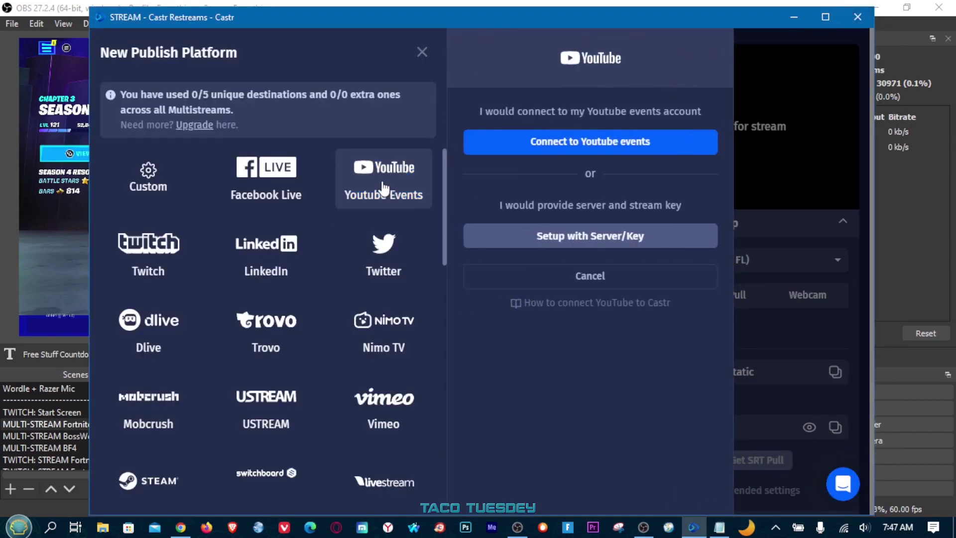
pyautogui.click(579, 249)
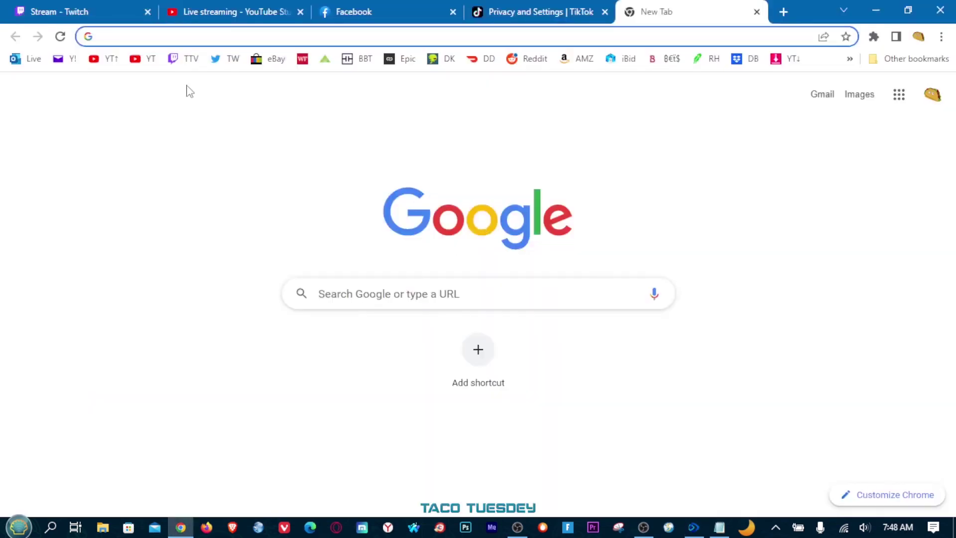
# - Open YouTube Studio in the browser and start setting up a new live stream
pyautogui.click(145, 59)
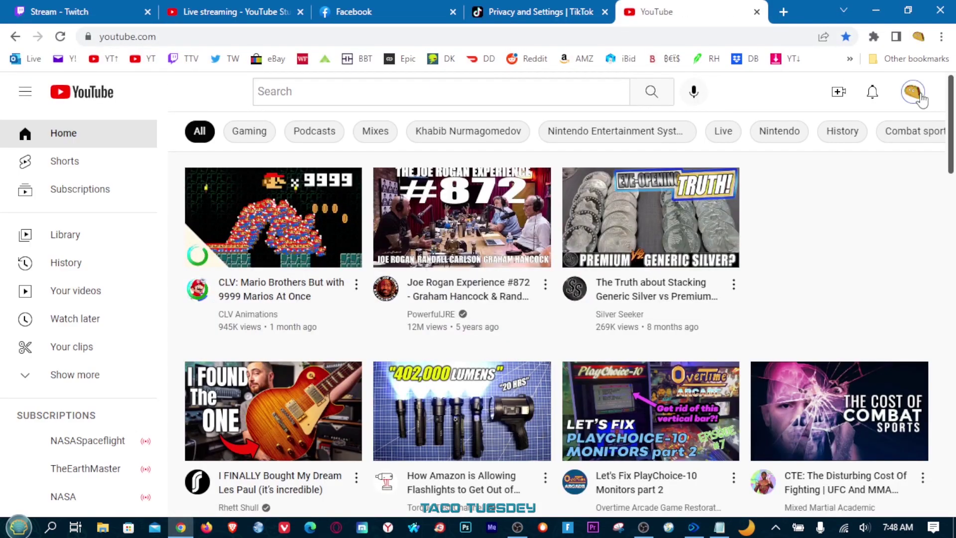
pyautogui.click(916, 94)
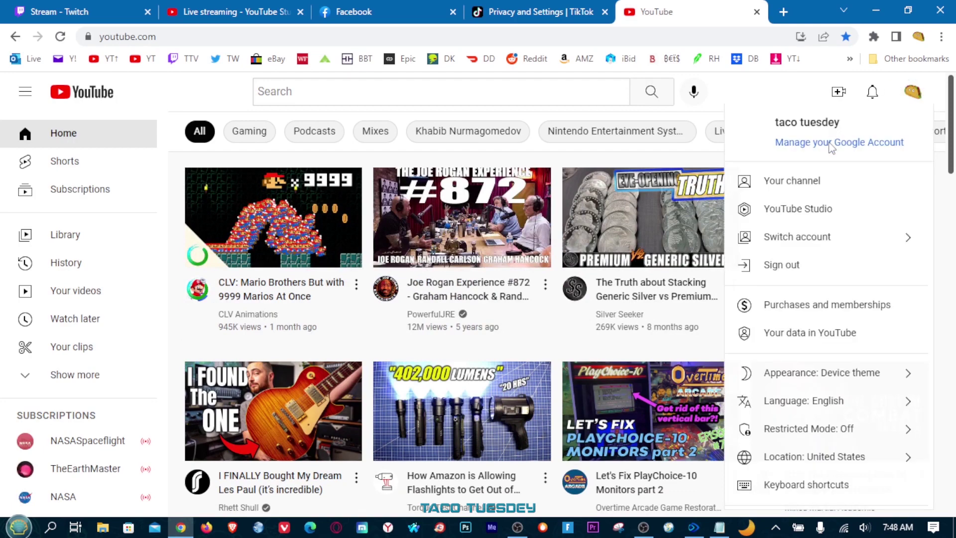
pyautogui.click(782, 194)
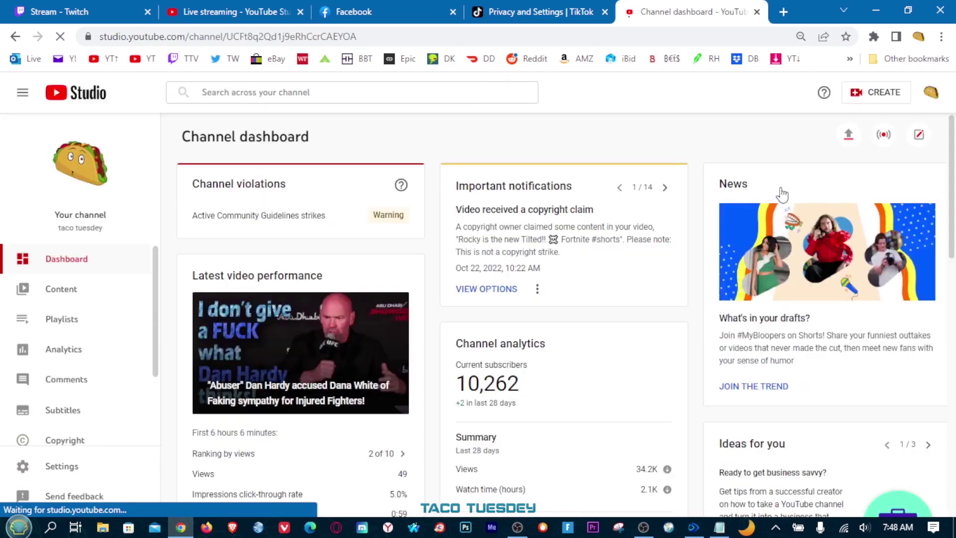
pyautogui.click(877, 96)
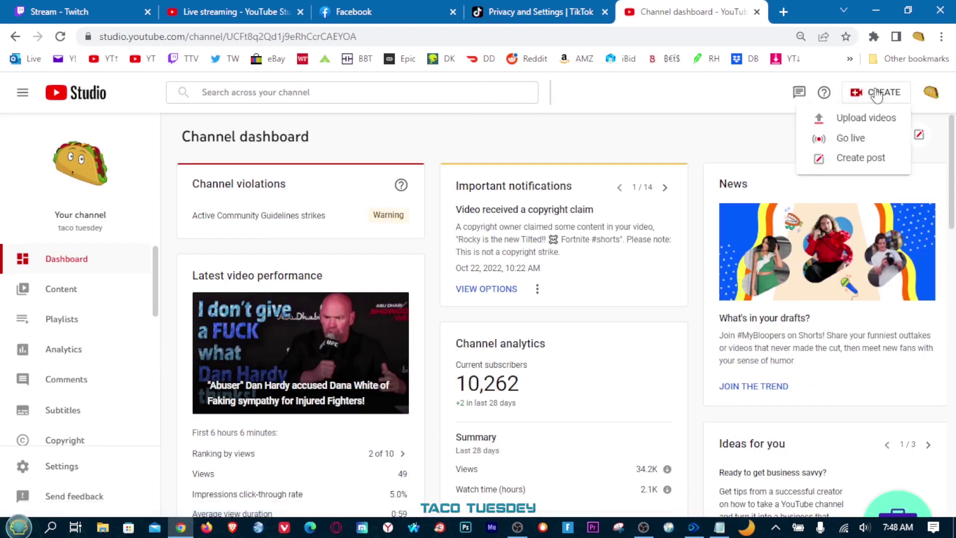
pyautogui.click(848, 138)
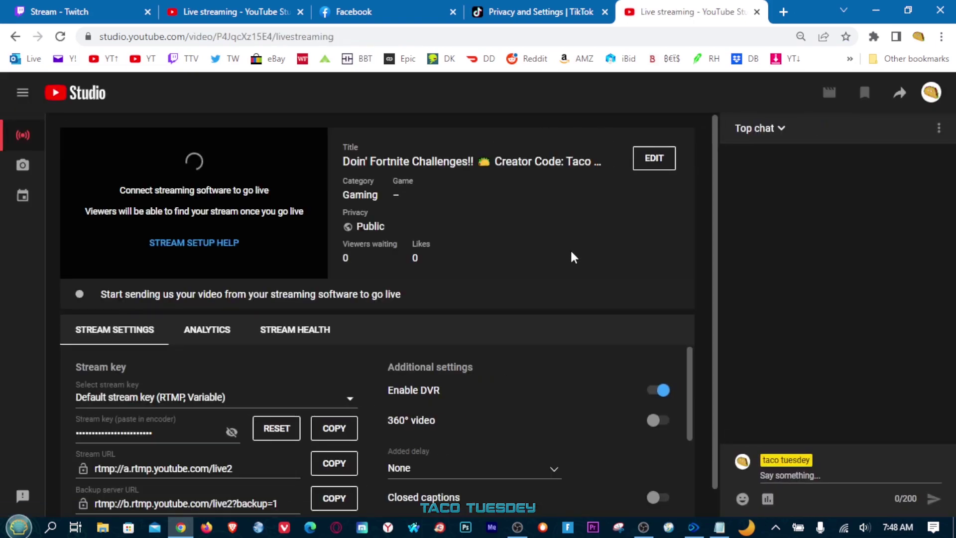
# - Copy the YouTube stream key and return to Castr's YouTube Events setup
pyautogui.scroll(-1, 528, 378)
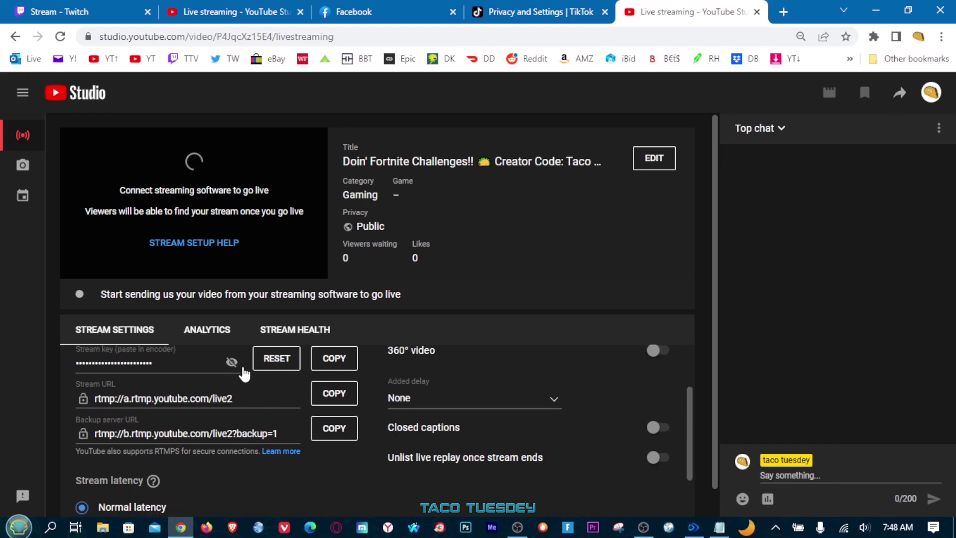
pyautogui.scroll(1, 130, 374)
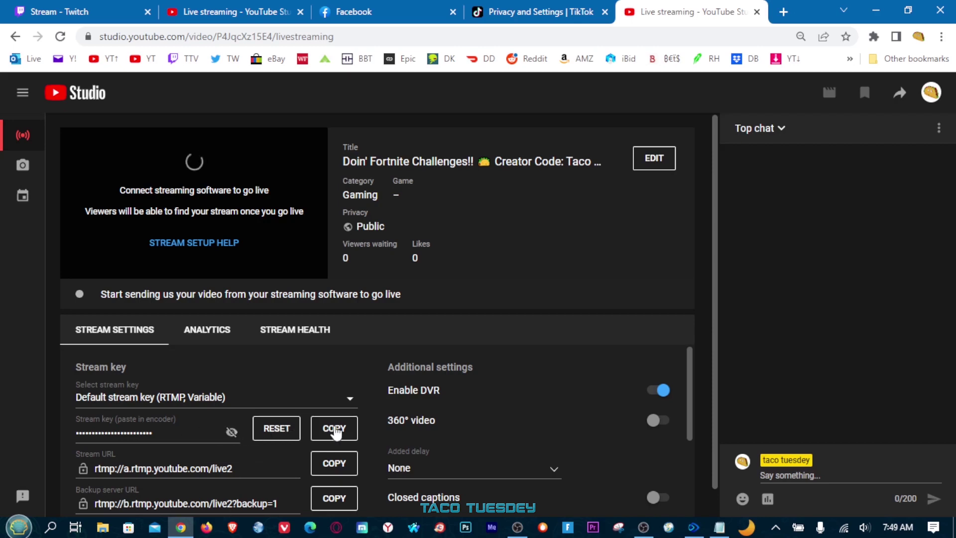
pyautogui.click(335, 430)
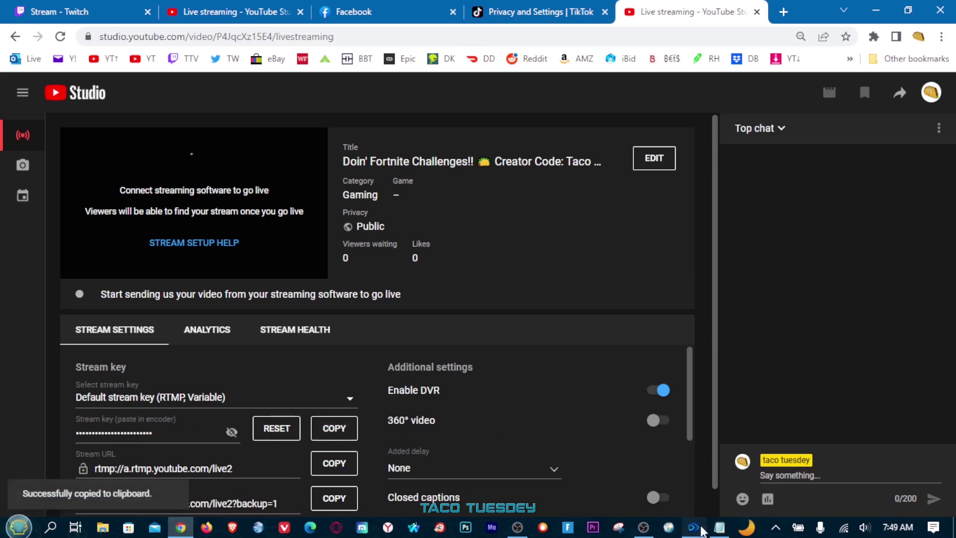
pyautogui.click(697, 528)
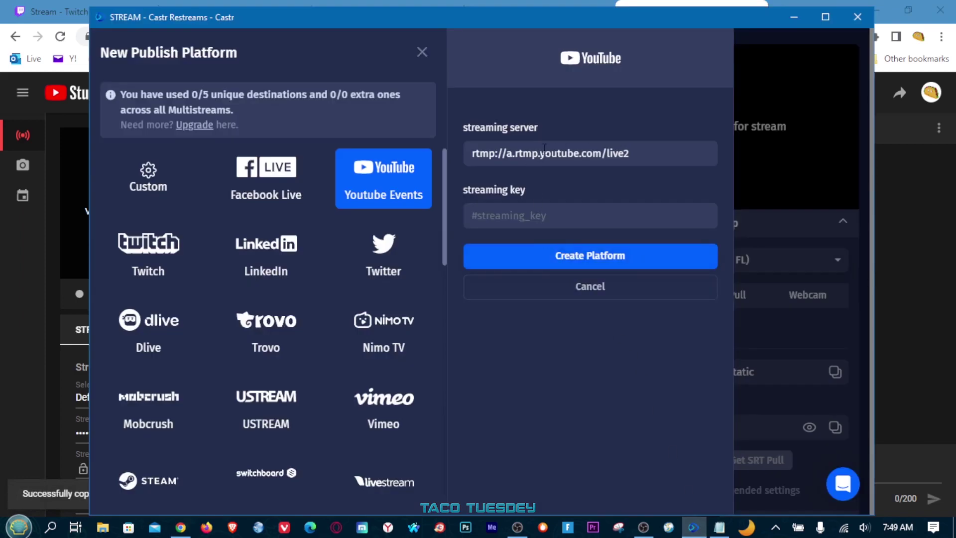
# - Paste the YouTube stream key and create the YouTube Events destination
pyautogui.click(511, 215)
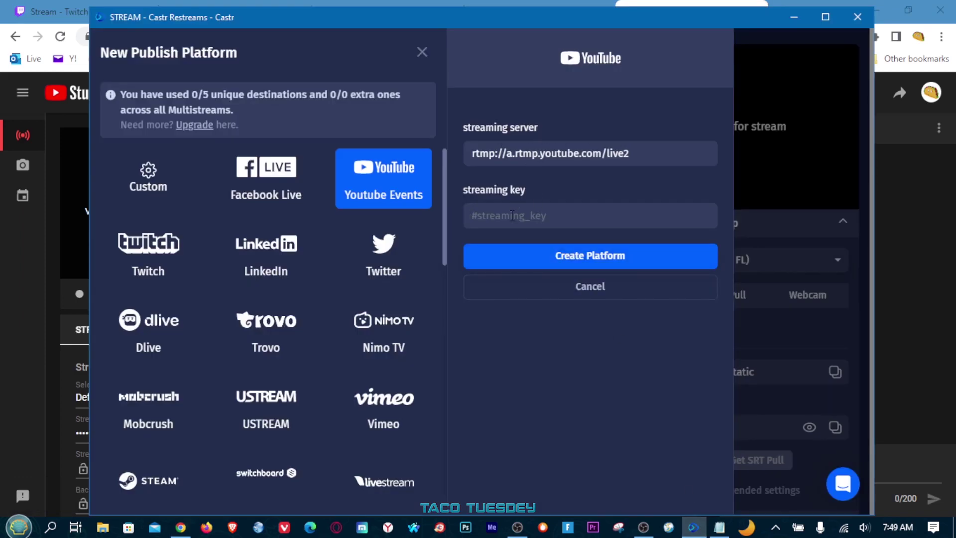
pyautogui.hotkey('ctrl', 'v')
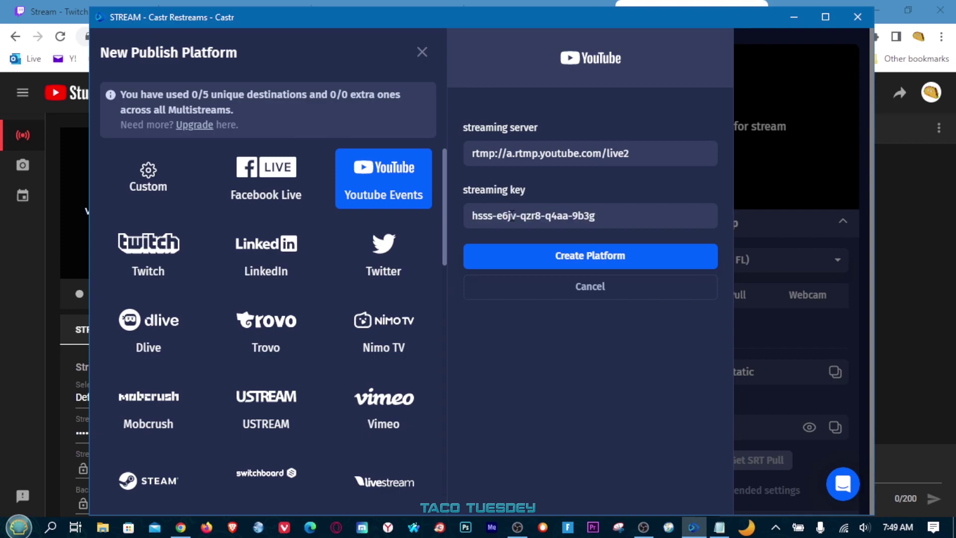
pyautogui.click(585, 258)
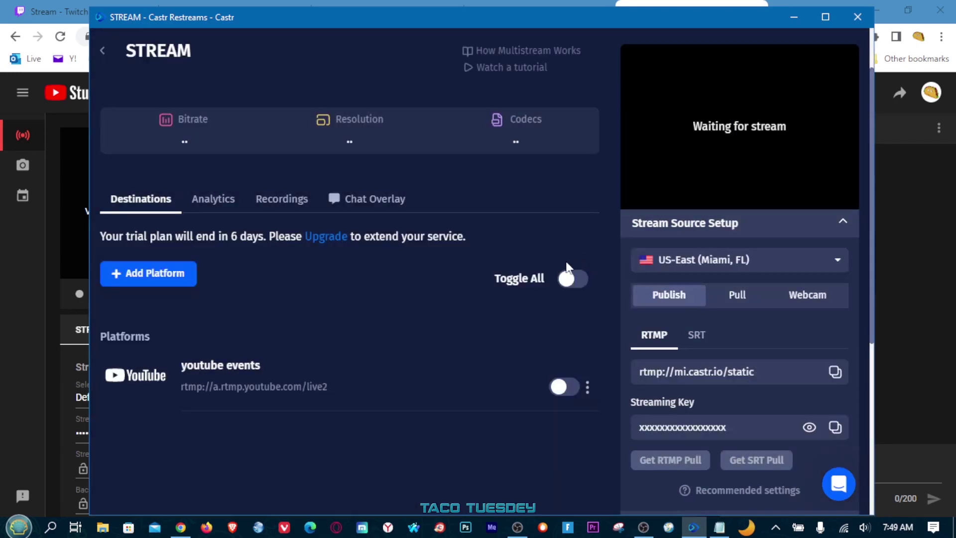
# - Add a linked Twitch destination using the US East: Miami, FL server
pyautogui.click(148, 273)
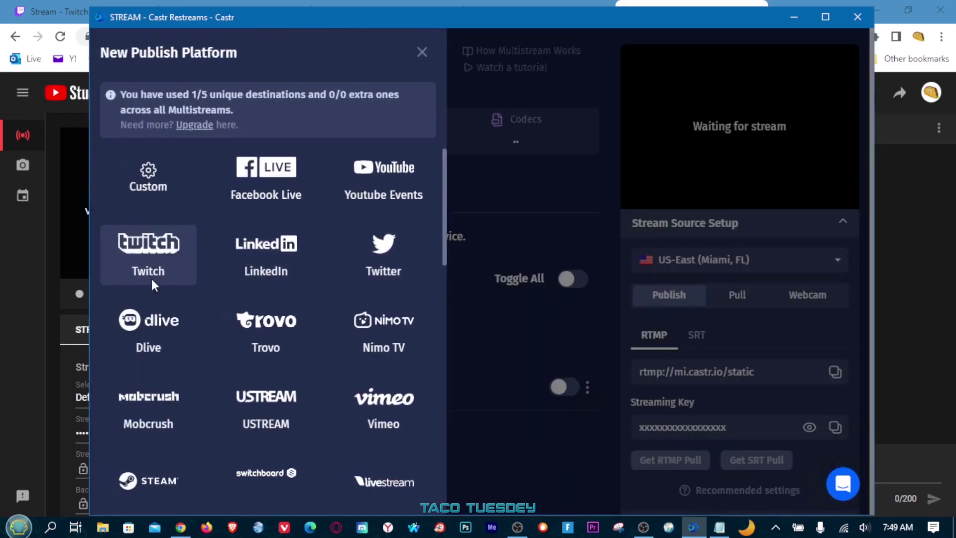
pyautogui.click(154, 268)
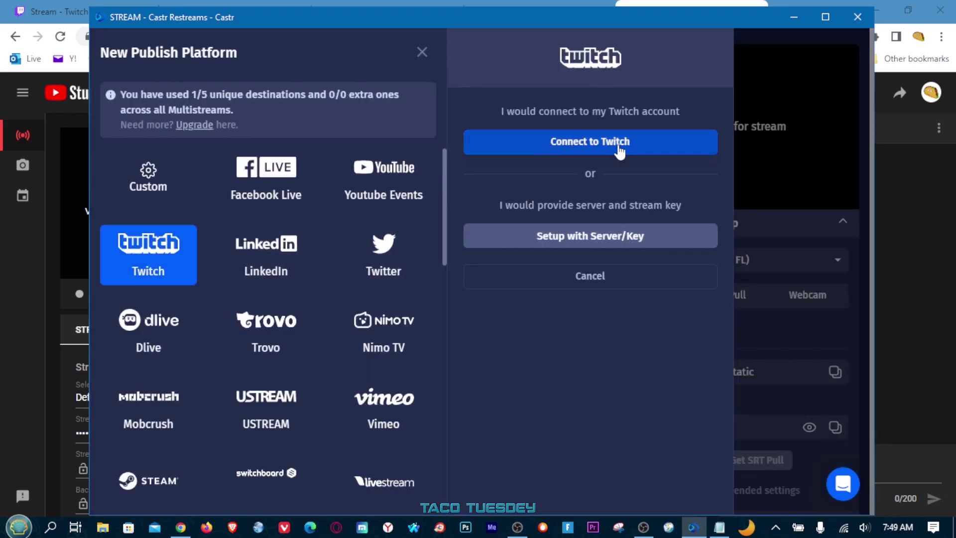
pyautogui.click(604, 149)
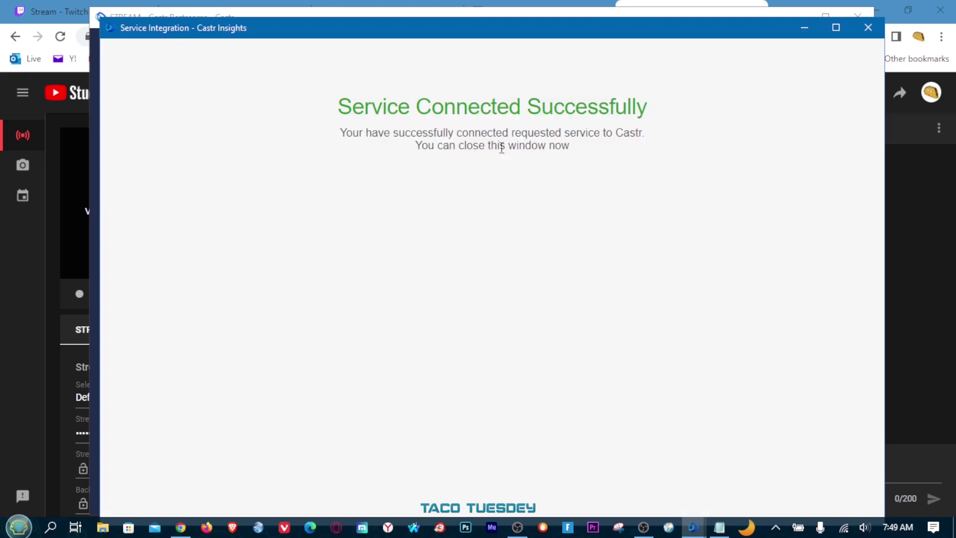
pyautogui.click(868, 27)
pyautogui.click(647, 155)
pyautogui.scroll(-4, 607, 230)
pyautogui.click(546, 292)
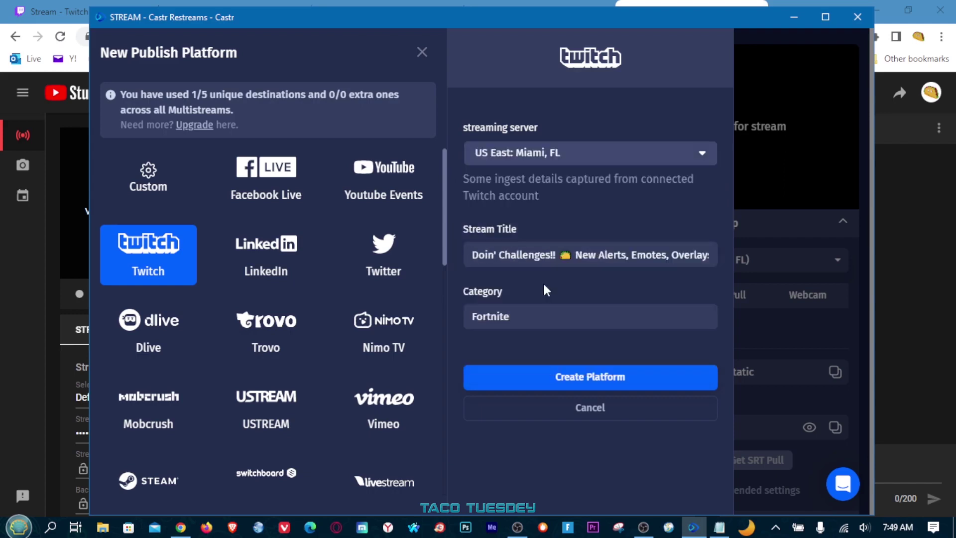
pyautogui.click(567, 381)
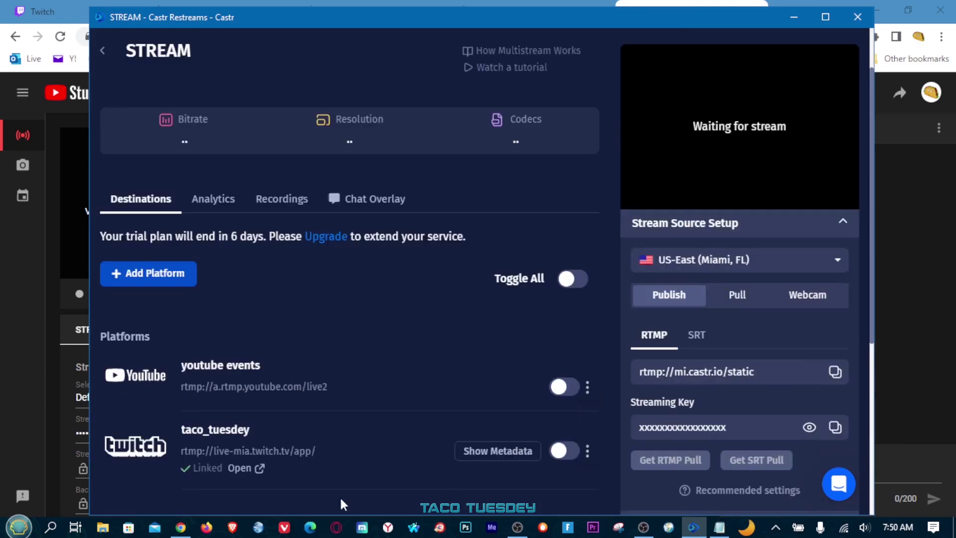
pyautogui.click(181, 527)
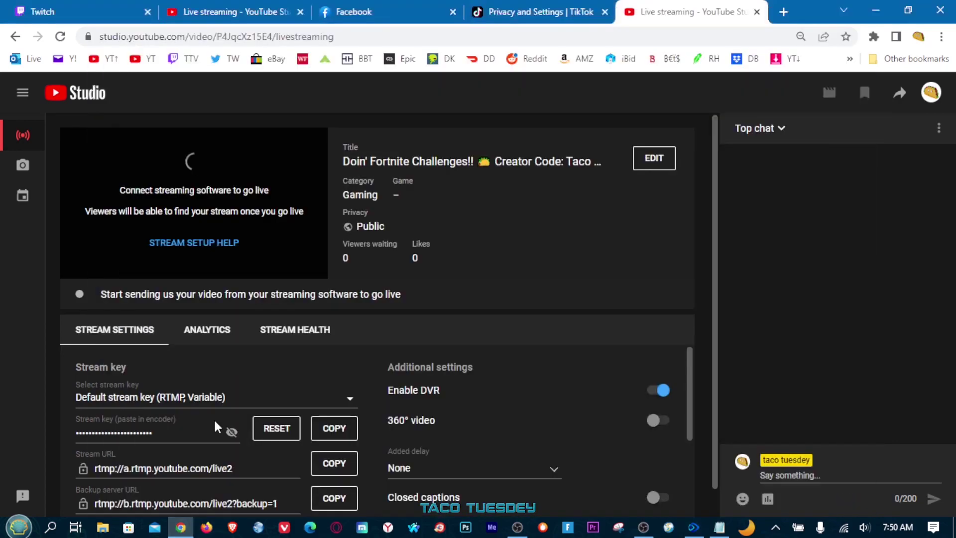
# - Copy the Primary Stream key from Twitch Creator Dashboard's Stream settings, then return to Castr
pyautogui.click(107, 19)
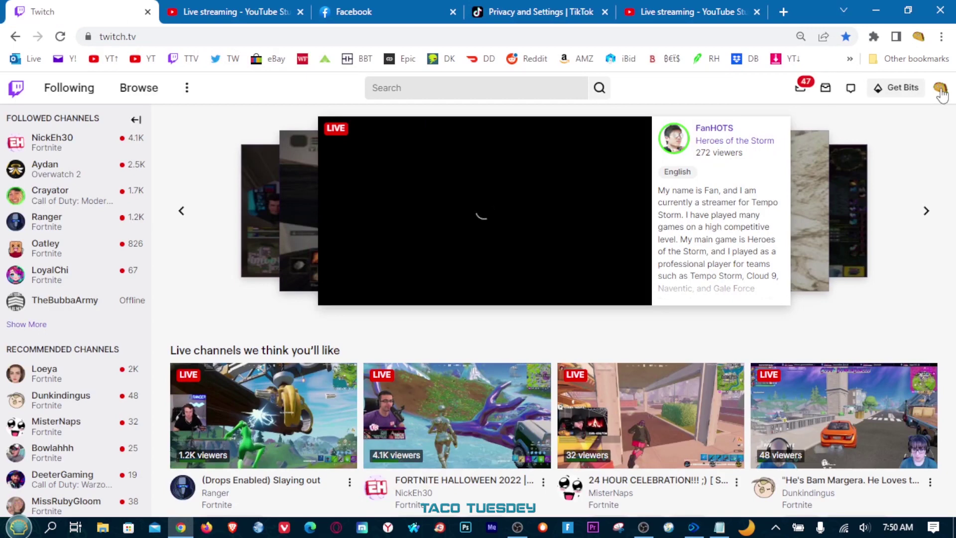
pyautogui.click(941, 90)
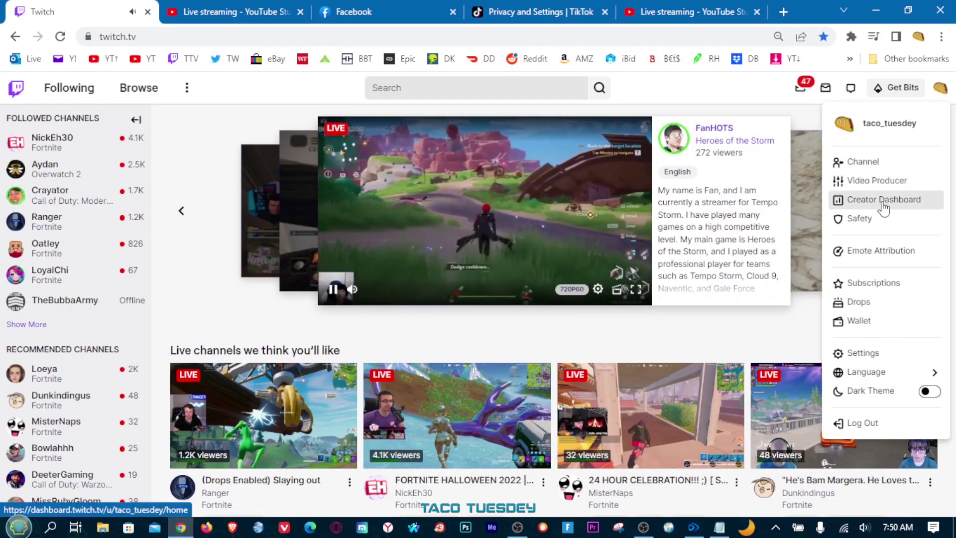
pyautogui.click(883, 203)
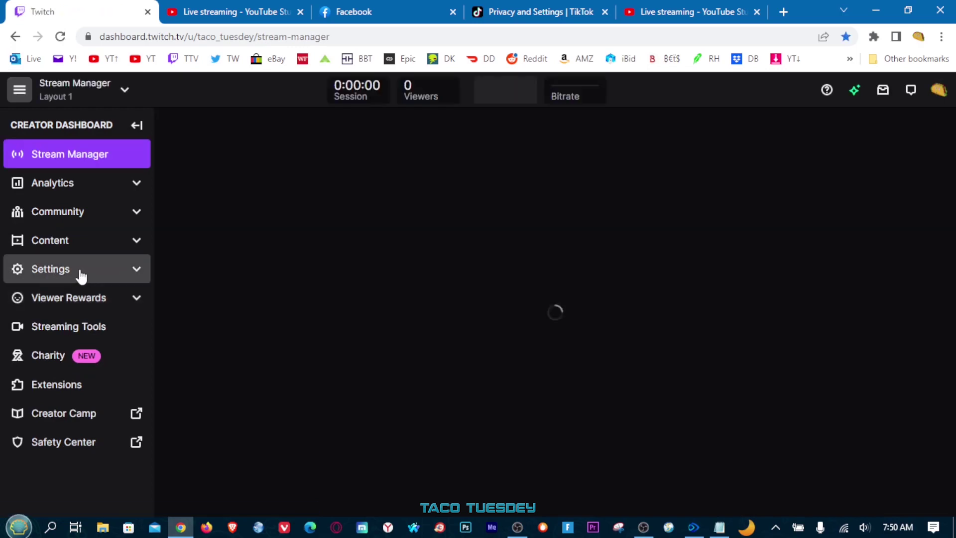
pyautogui.click(81, 275)
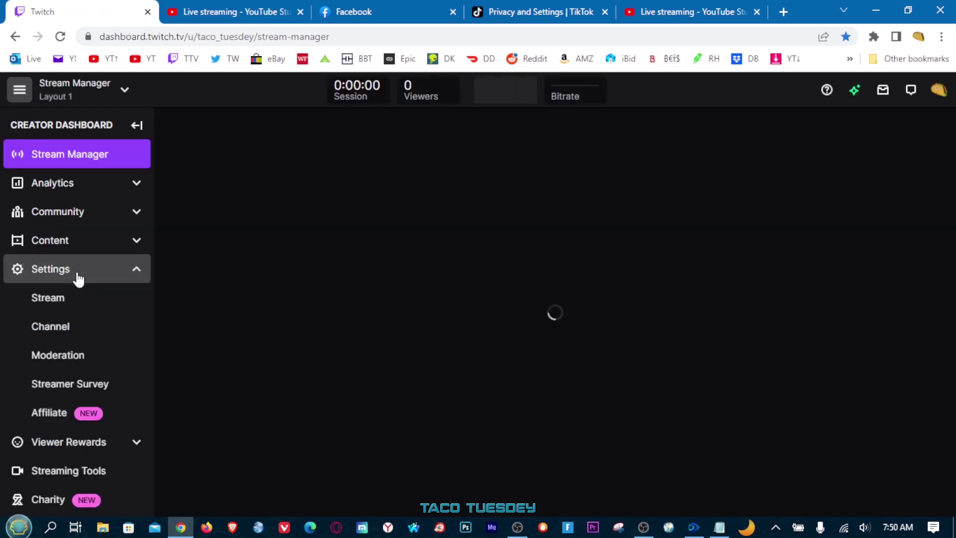
pyautogui.click(57, 308)
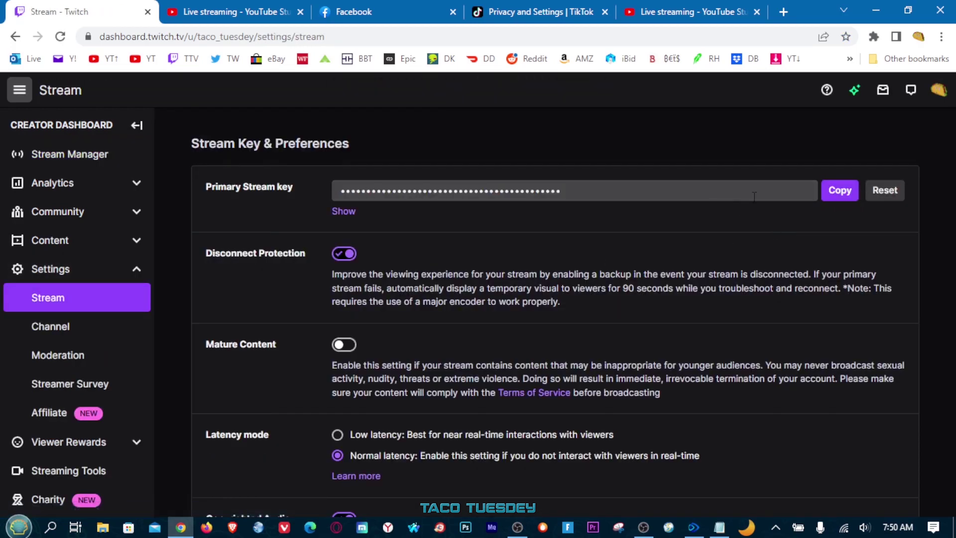
pyautogui.click(817, 189)
pyautogui.click(694, 527)
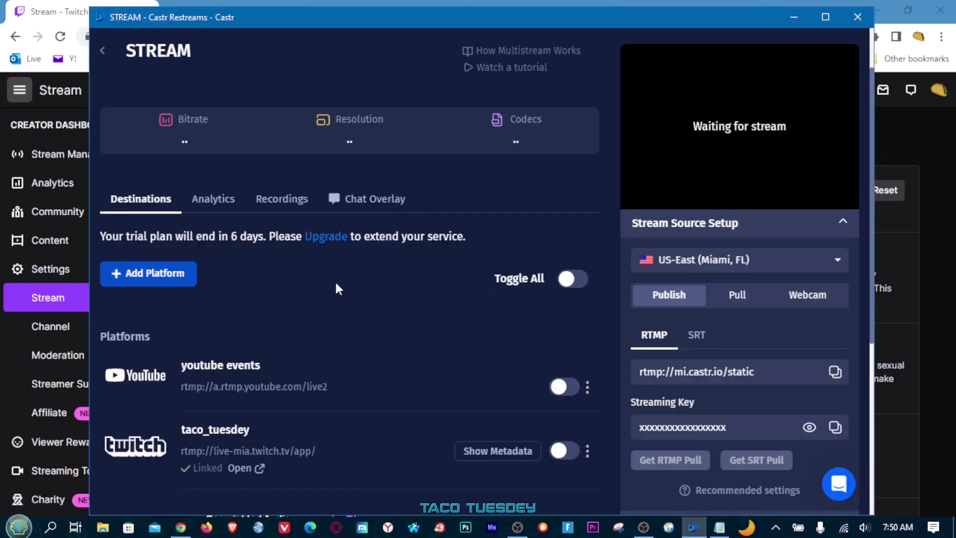
# - Connect a Facebook account through Facebook Live's Continue With Facebook, then close the success tab
pyautogui.click(160, 277)
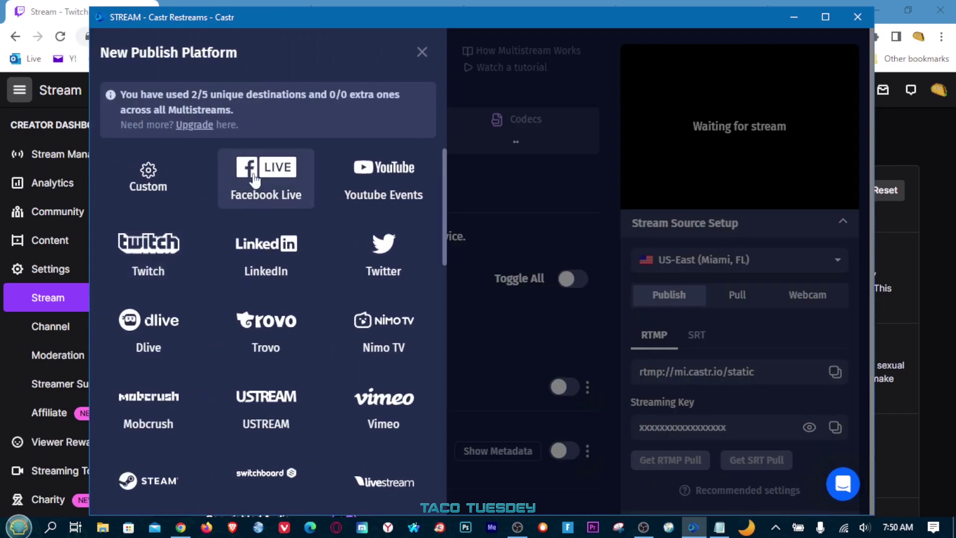
pyautogui.click(255, 180)
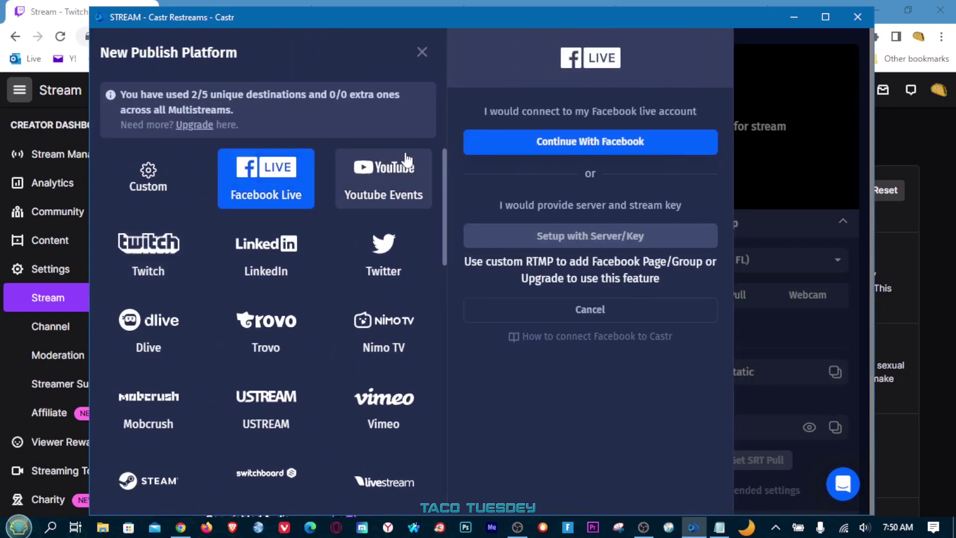
pyautogui.click(575, 147)
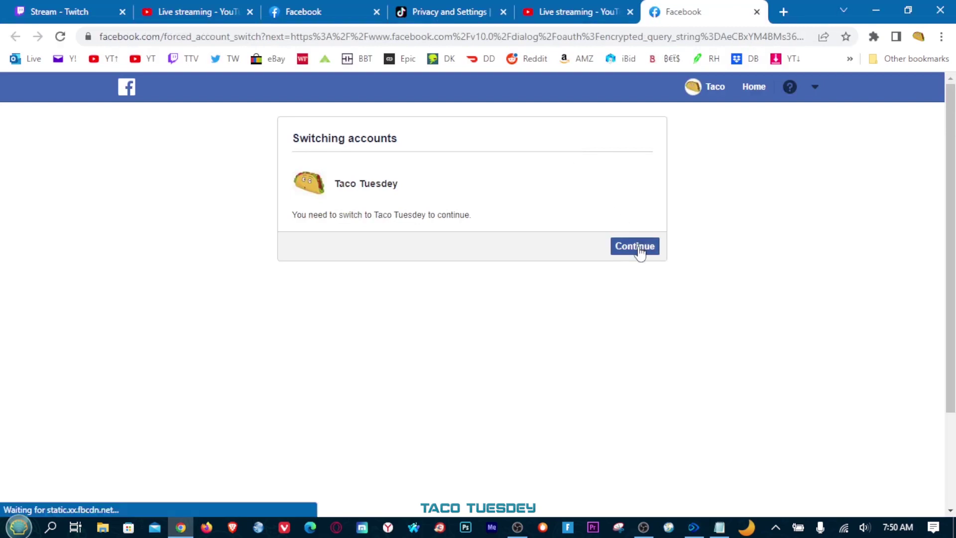
pyautogui.click(636, 251)
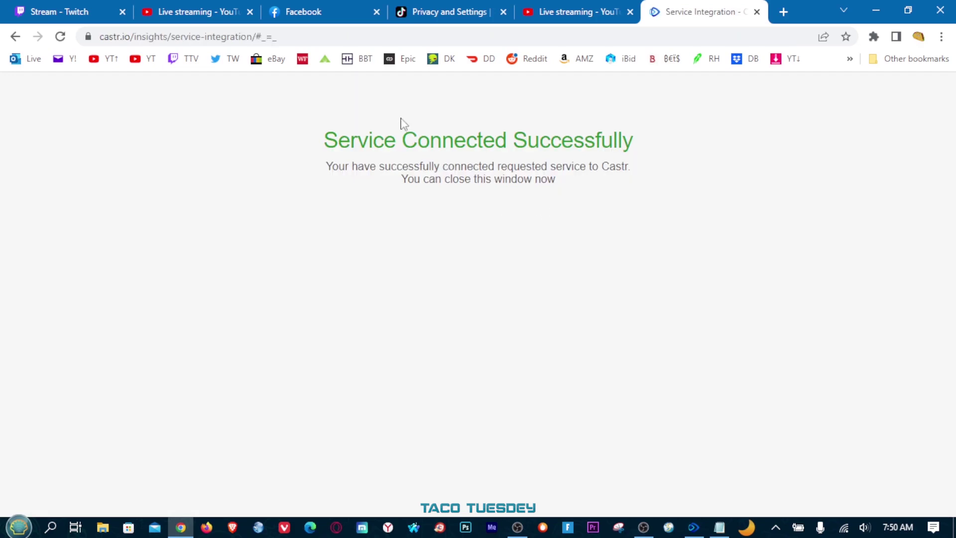
pyautogui.click(756, 12)
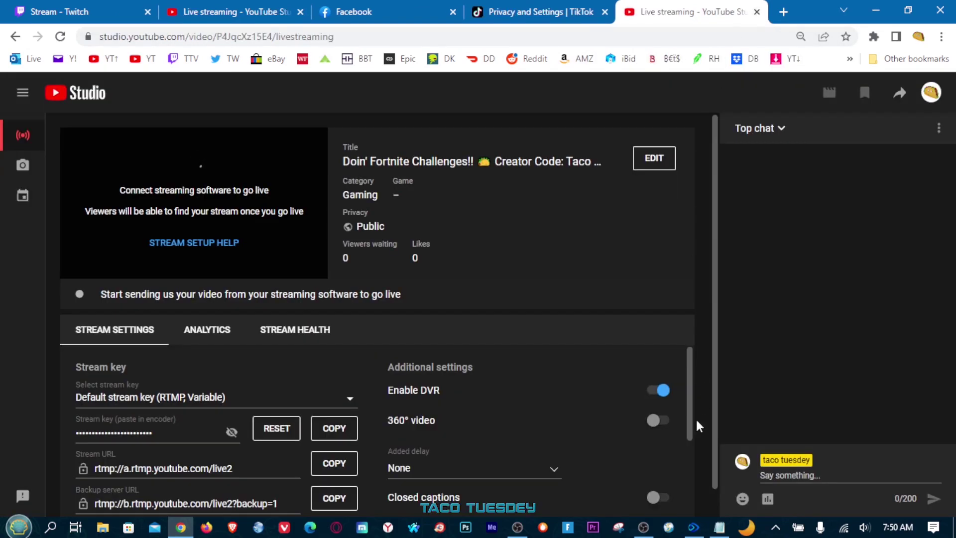
# - Close the Facebook Live form without creating it and review the YouTube and Twitch destinations
pyautogui.click(694, 527)
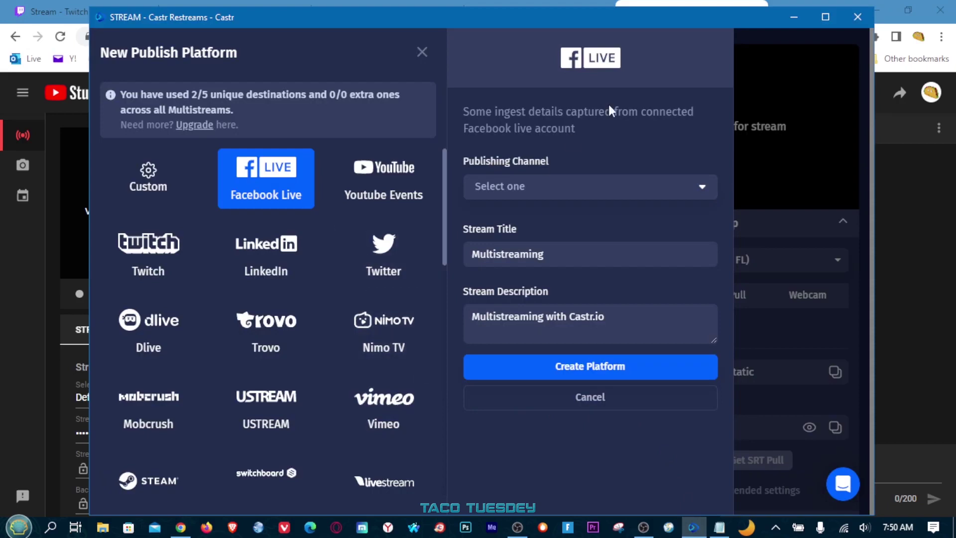
pyautogui.click(422, 52)
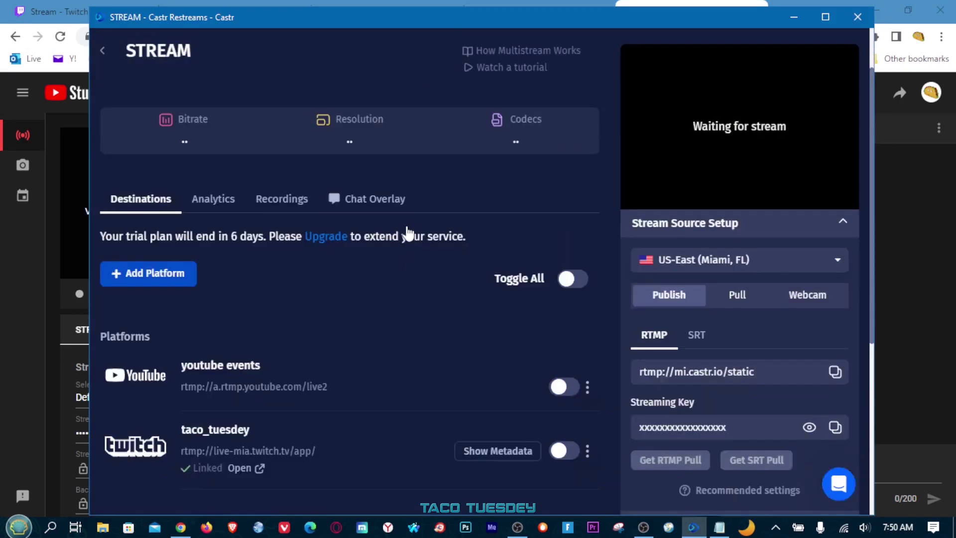
pyautogui.scroll(-2, 407, 279)
pyautogui.scroll(2, 408, 287)
pyautogui.scroll(-2, 219, 338)
pyautogui.click(169, 202)
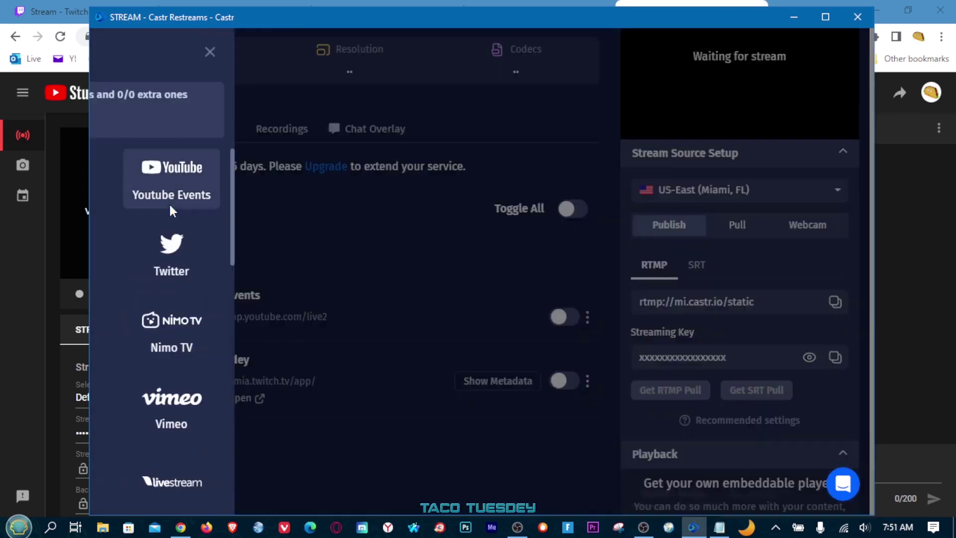
pyautogui.scroll(-3, 249, 252)
pyautogui.scroll(2, 243, 253)
pyautogui.scroll(2, 243, 253)
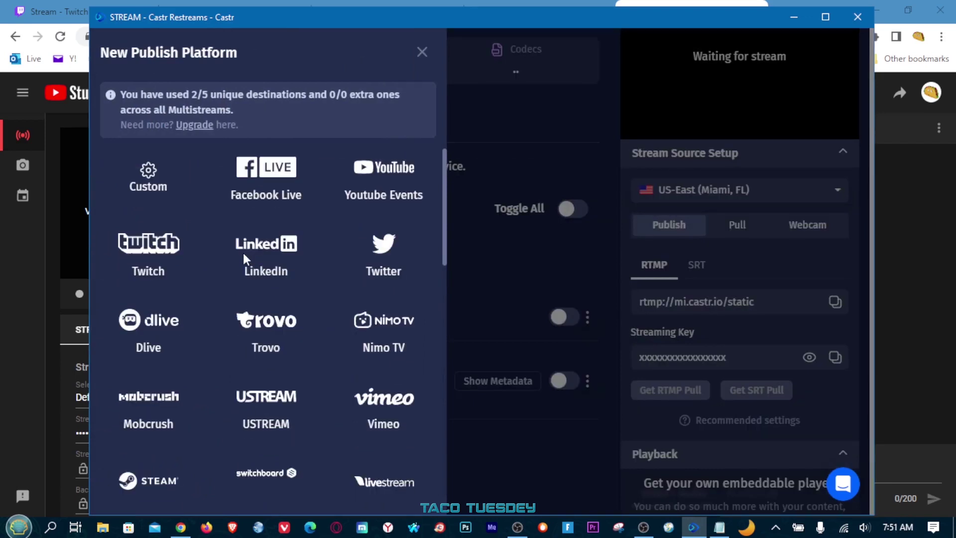
pyautogui.click(487, 253)
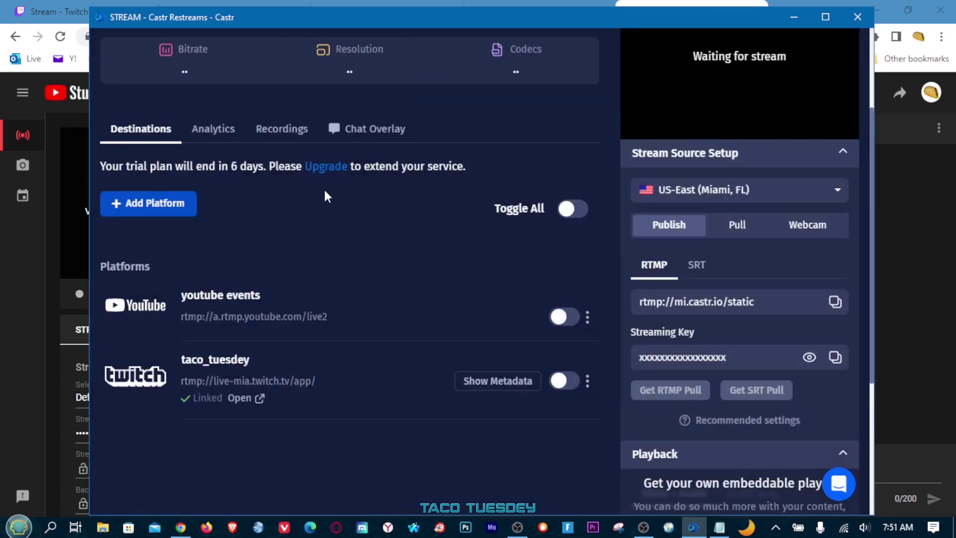
# - Close the platform list and switch on both destinations with Toggle All
pyautogui.click(169, 203)
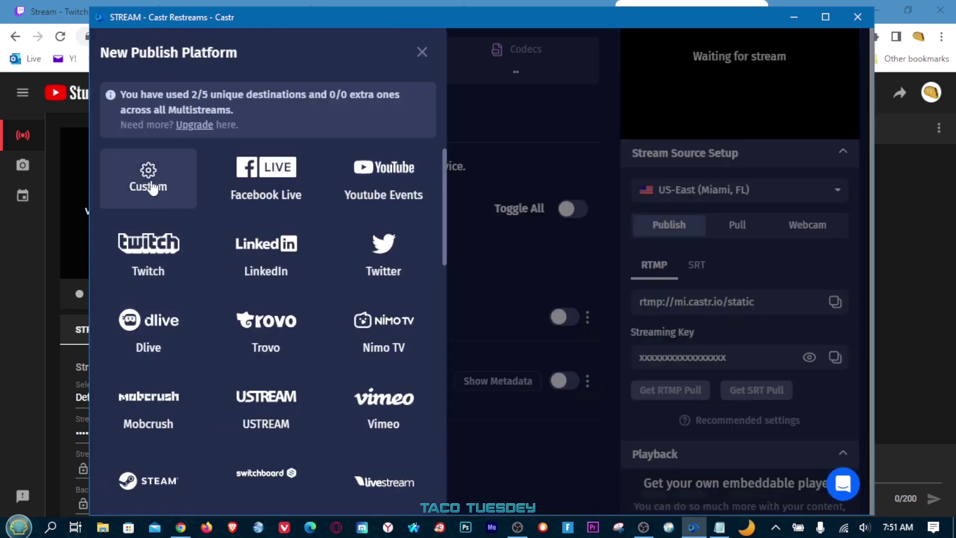
pyautogui.click(512, 280)
pyautogui.scroll(2, 363, 199)
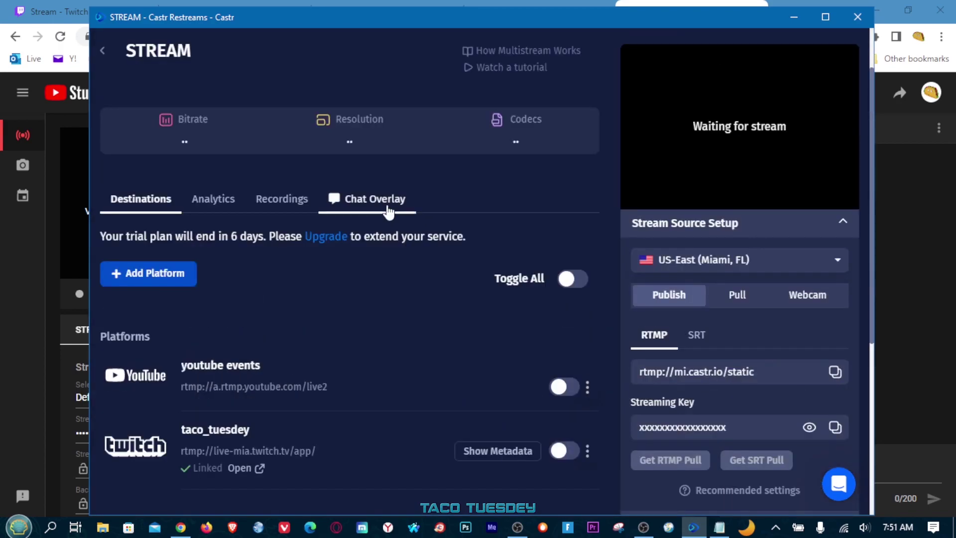
pyautogui.scroll(2, 388, 212)
pyautogui.scroll(-2, 456, 211)
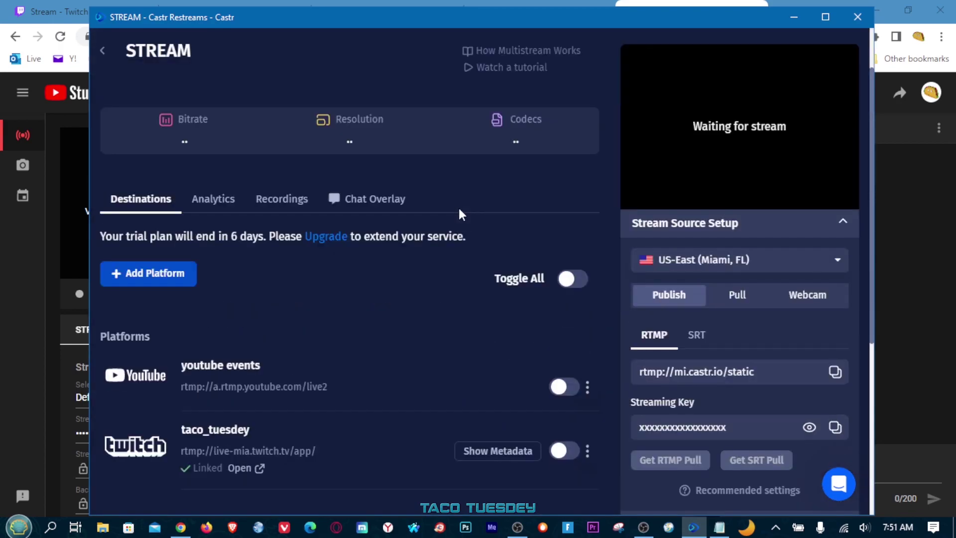
pyautogui.scroll(-2, 437, 259)
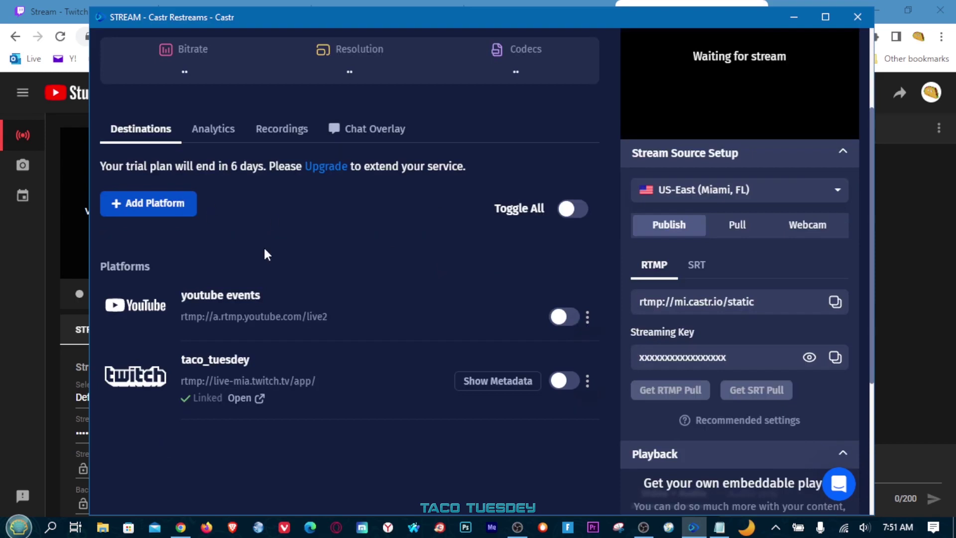
pyautogui.click(571, 211)
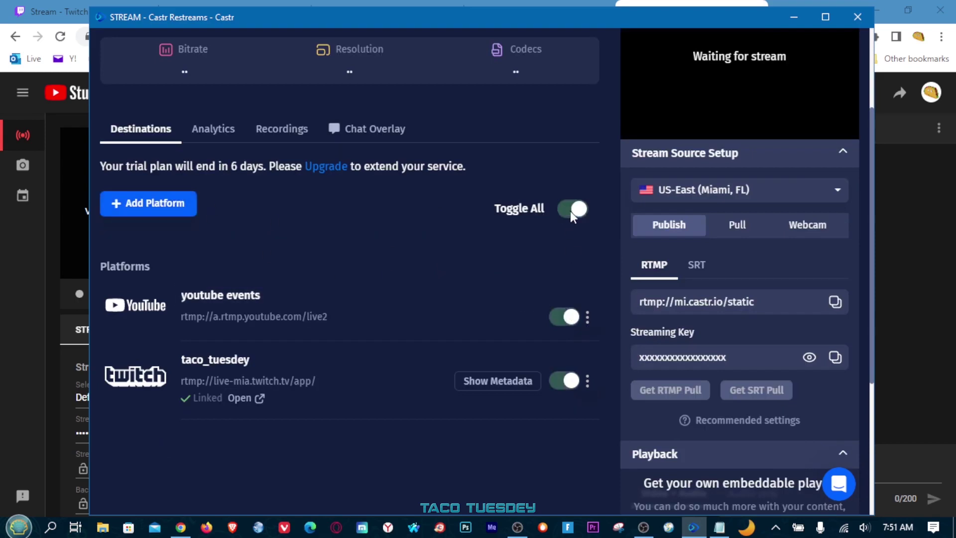
# - Copy STREAM's RTMP ingest address and go to OBS Studio
pyautogui.scroll(2, 343, 378)
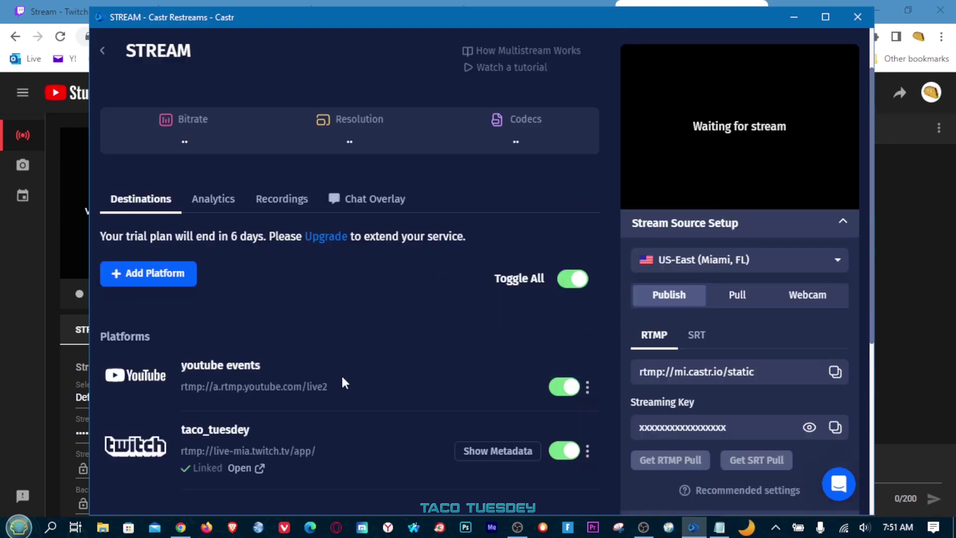
pyautogui.scroll(1, 416, 374)
pyautogui.scroll(-3, 417, 371)
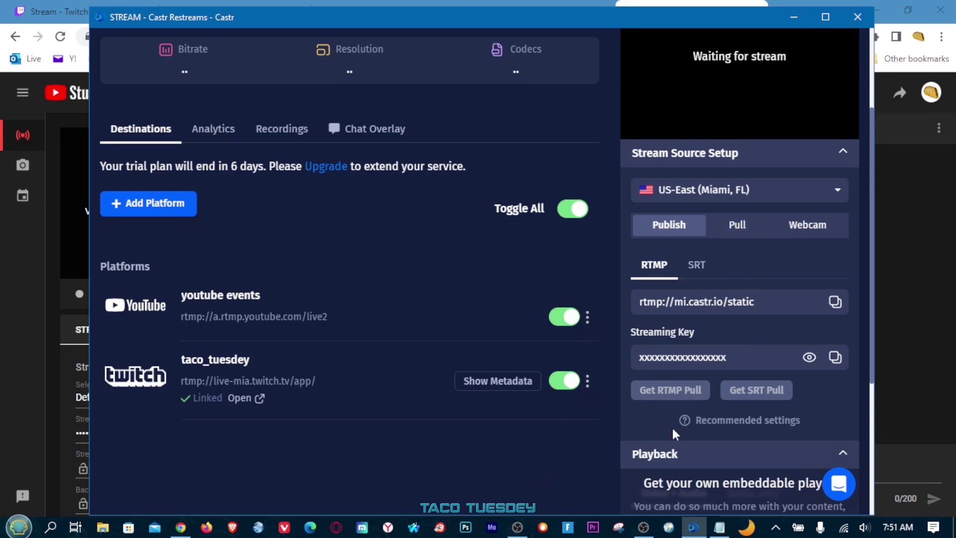
pyautogui.click(835, 302)
pyautogui.click(527, 529)
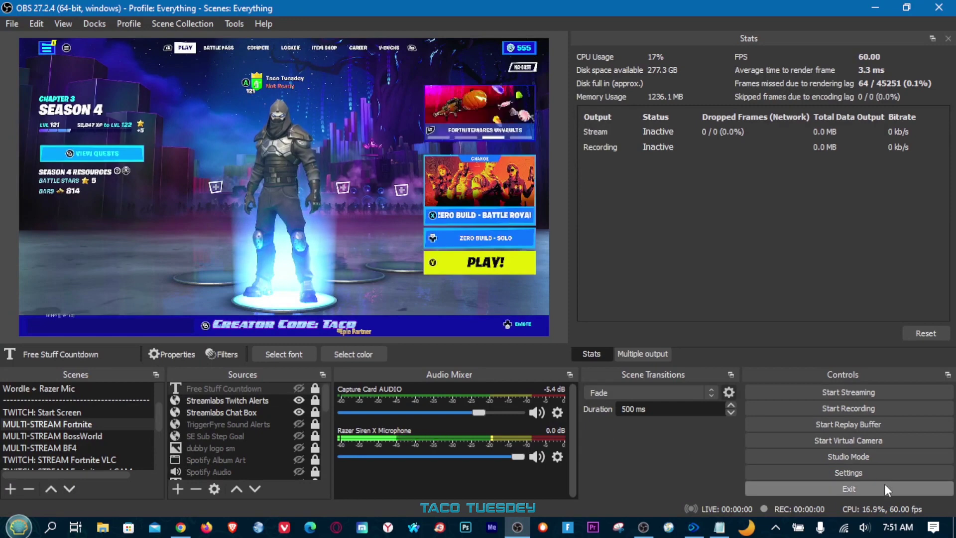
# - In OBS Stream settings, keep the Custom service and paste server rtmp://mi.castr.io/static
pyautogui.click(860, 471)
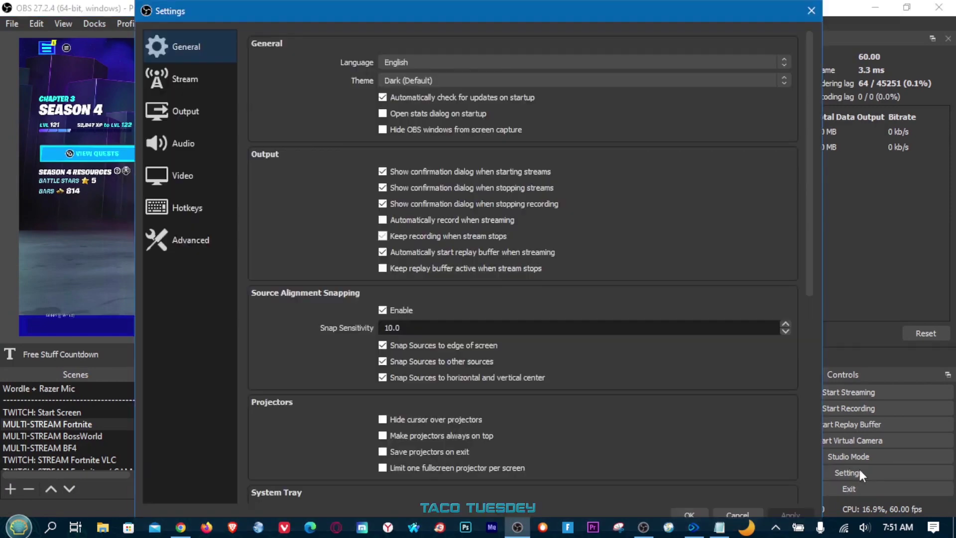
pyautogui.click(196, 80)
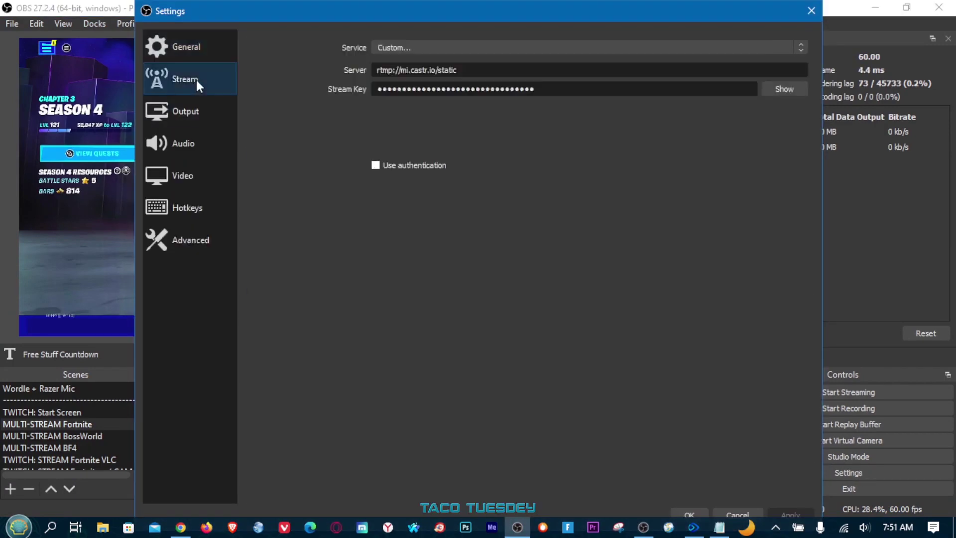
pyautogui.click(393, 52)
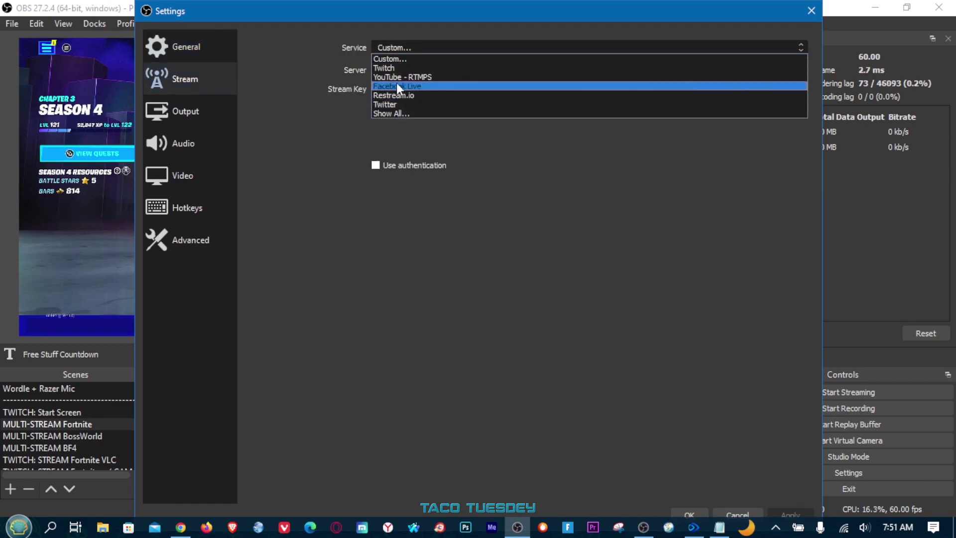
pyautogui.click(318, 52)
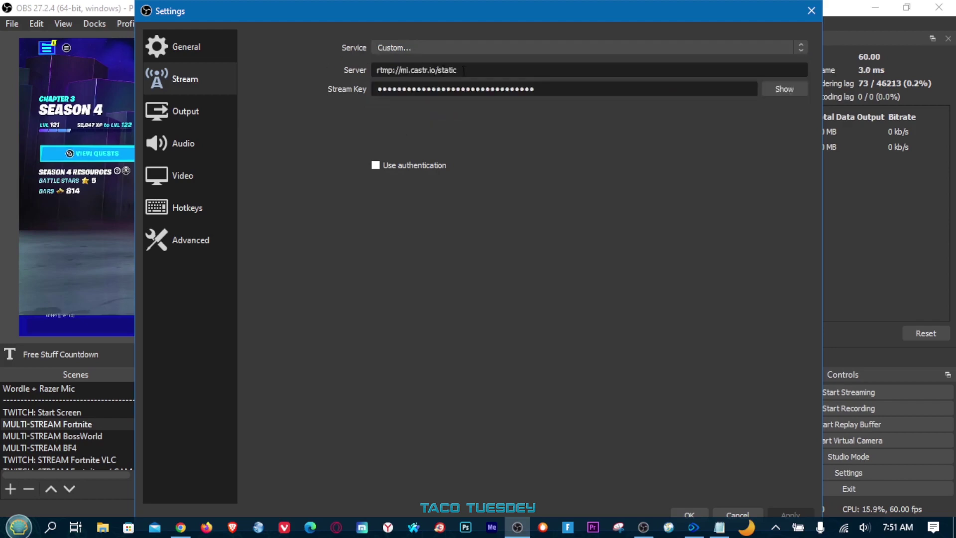
pyautogui.moveTo(463, 70); pyautogui.dragTo(355, 69)
pyautogui.hotkey('ctrl', 'v')
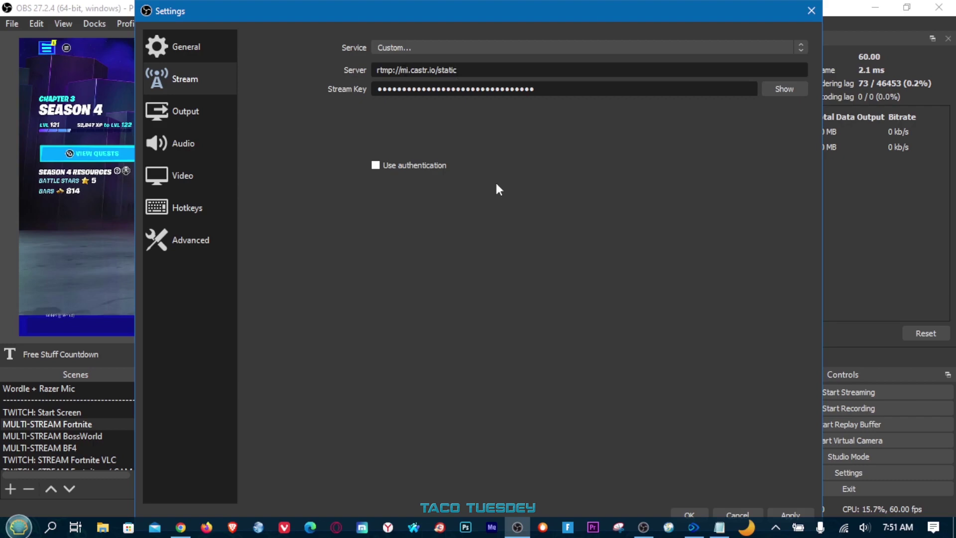
# - Copy Castr's streaming key into the OBS stream settings and save them
pyautogui.click(693, 526)
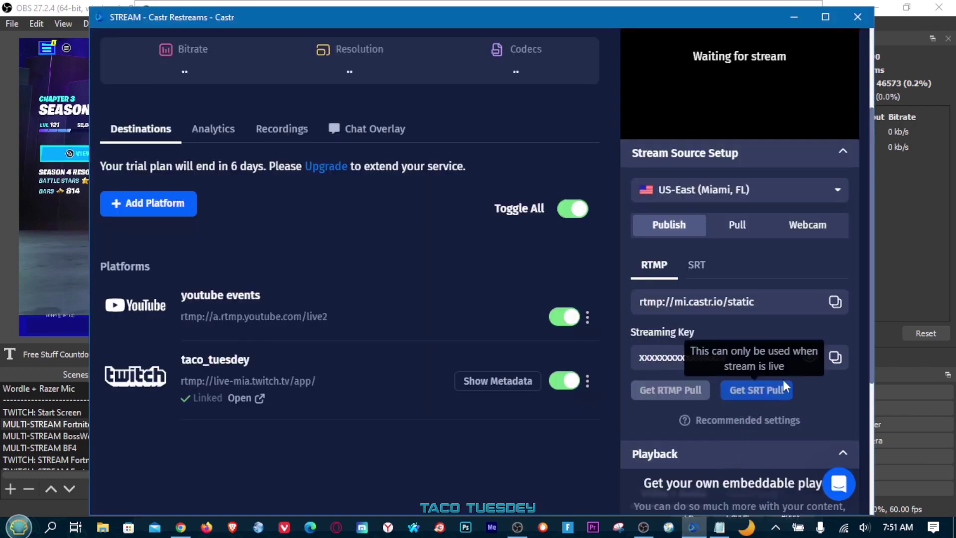
pyautogui.click(835, 357)
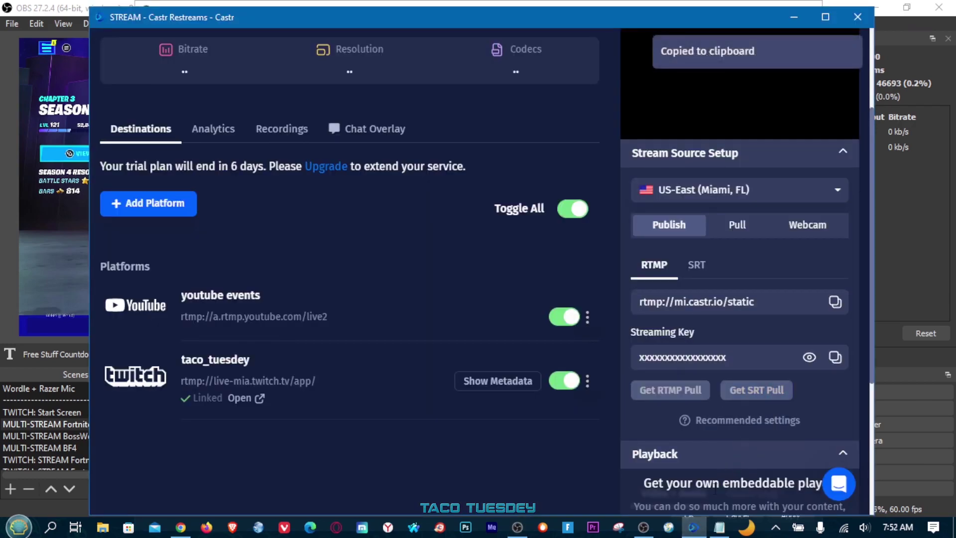
pyautogui.click(517, 527)
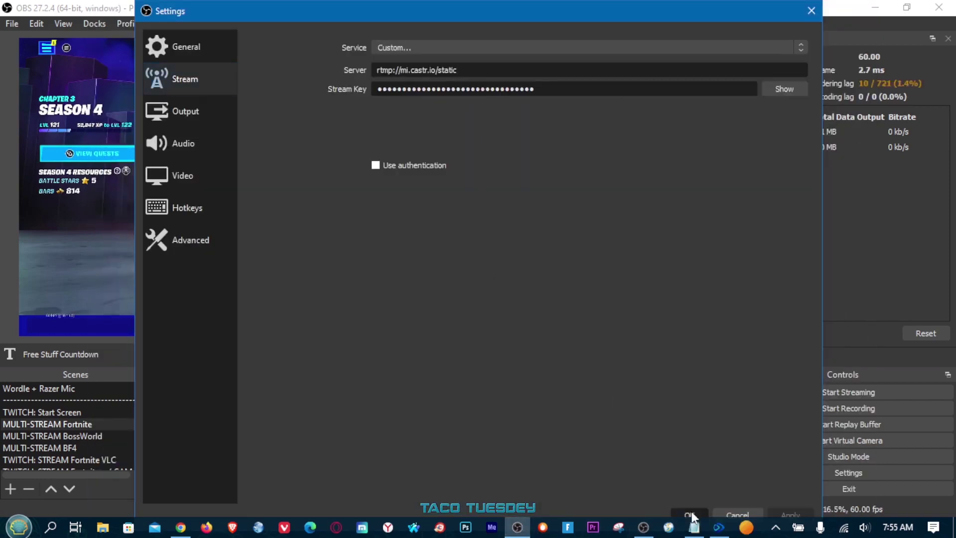
pyautogui.click(690, 515)
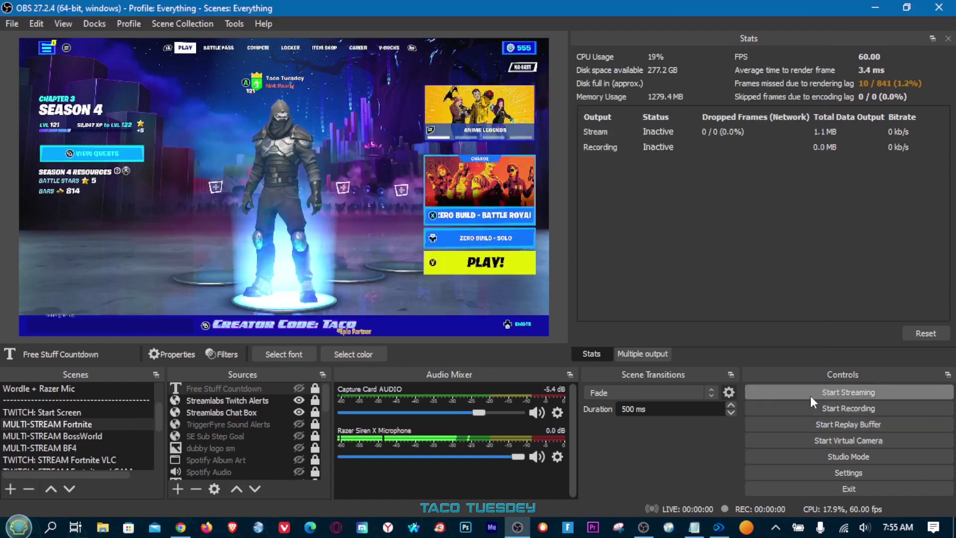
# - Start streaming from OBS and check Castr's live 1920x1080 60 FPS preview
pyautogui.click(811, 393)
pyautogui.click(517, 287)
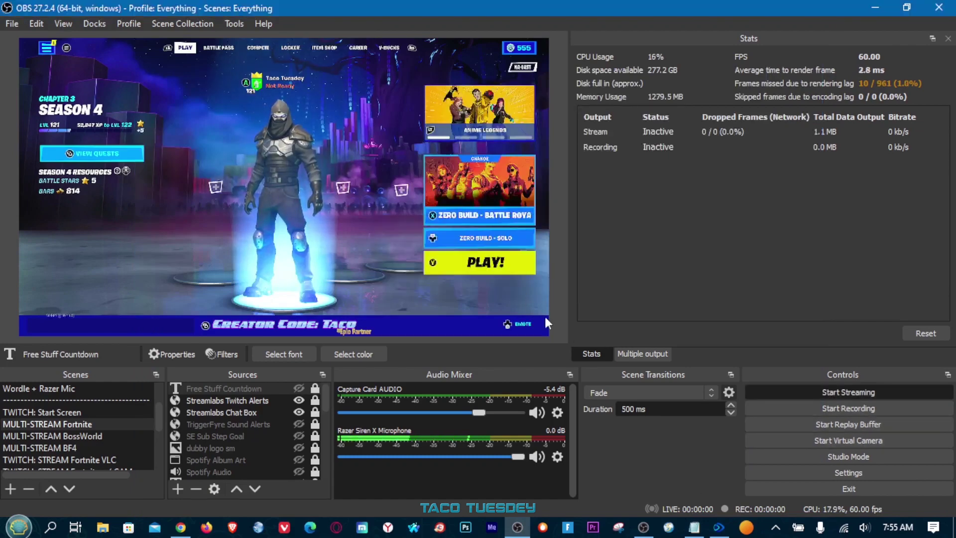
pyautogui.click(718, 527)
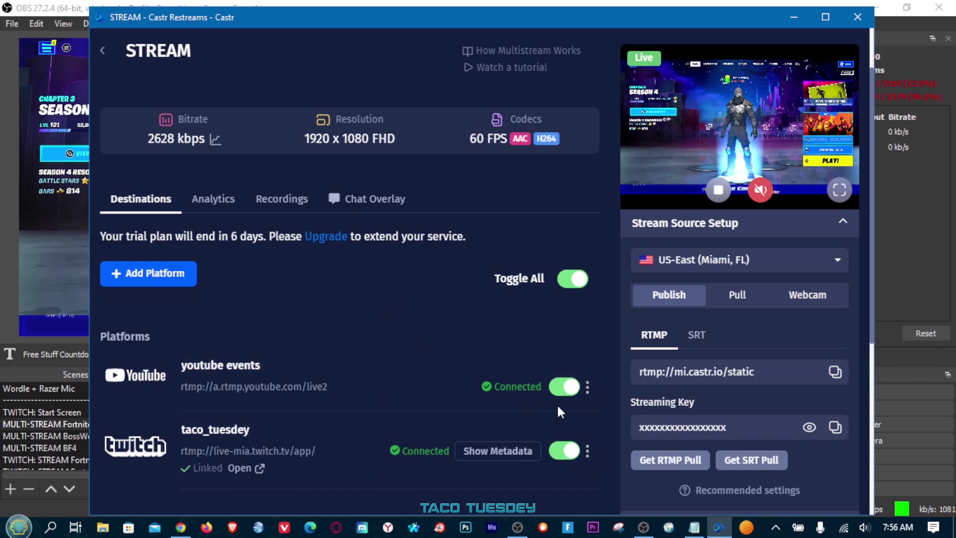
# - Toggle off the YouTube destination, then return to the Livestreams dashboard
pyautogui.click(568, 390)
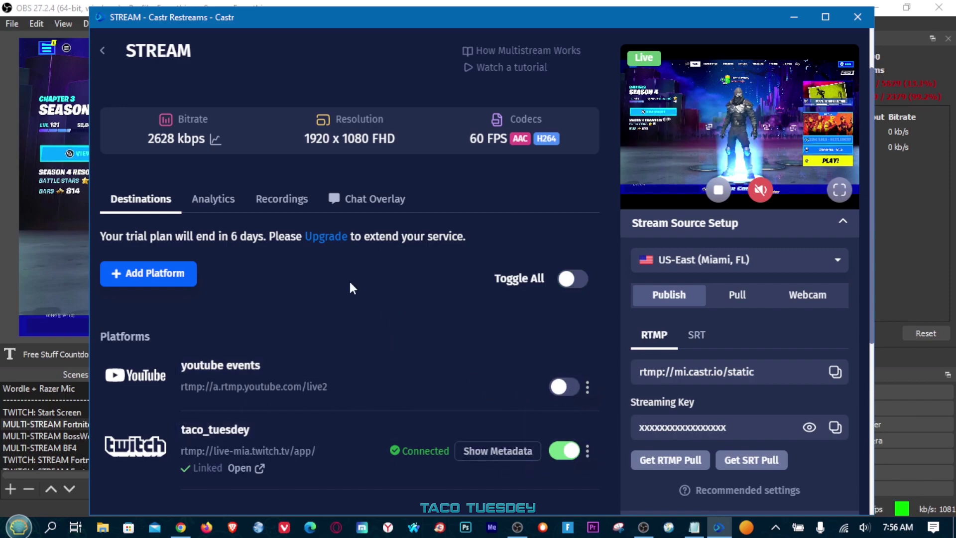
pyautogui.click(104, 51)
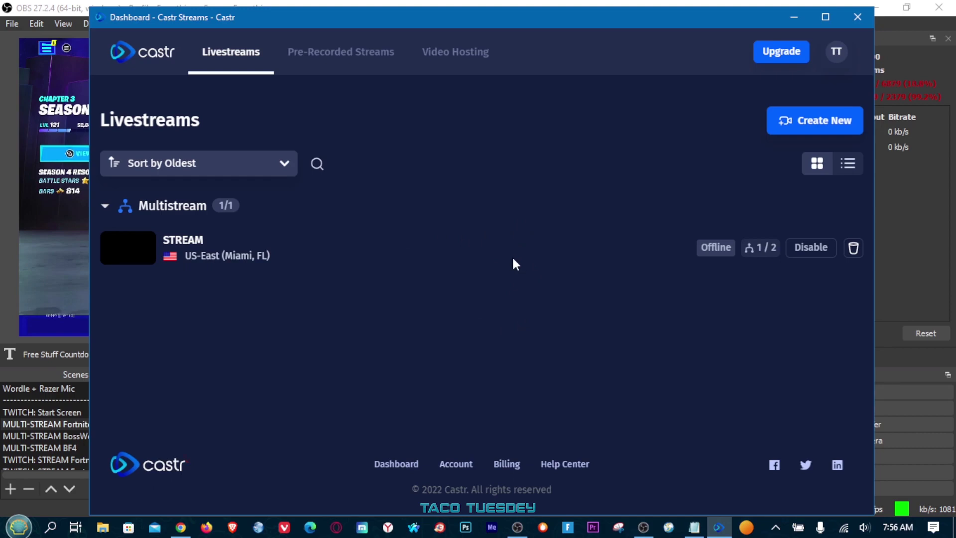
# - Browse the Upgrade page's Multistream plans, such as Plus at $12.5/month billed yearly
pyautogui.click(781, 55)
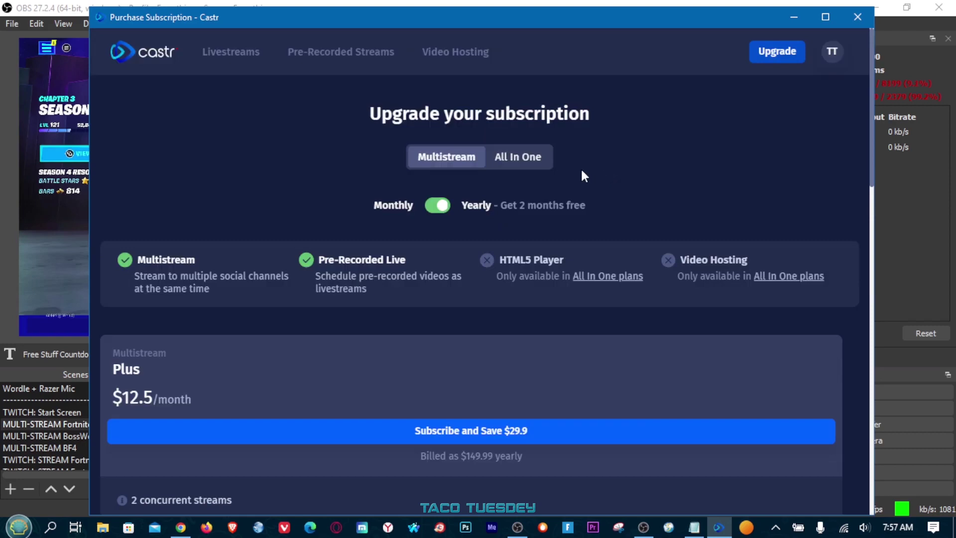
pyautogui.scroll(-1, 388, 264)
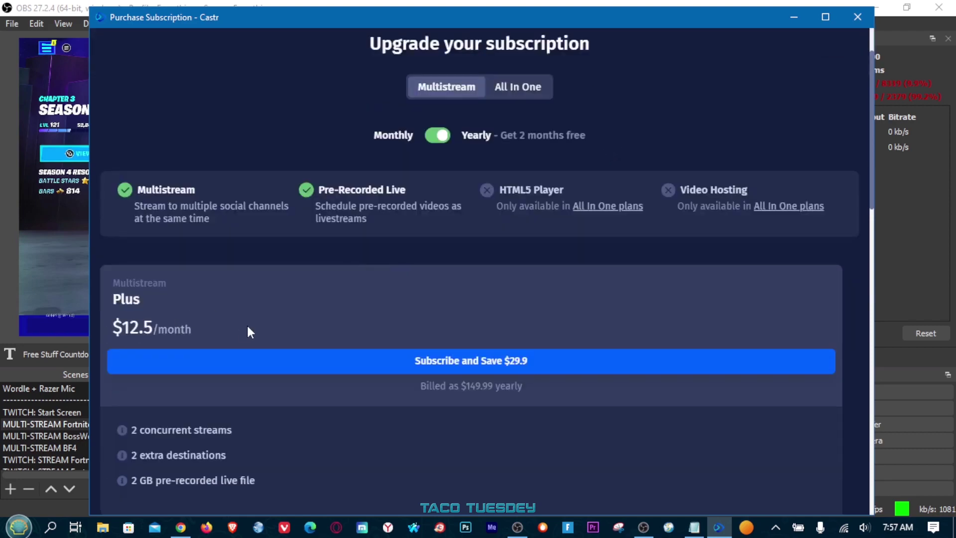
pyautogui.scroll(-2, 243, 333)
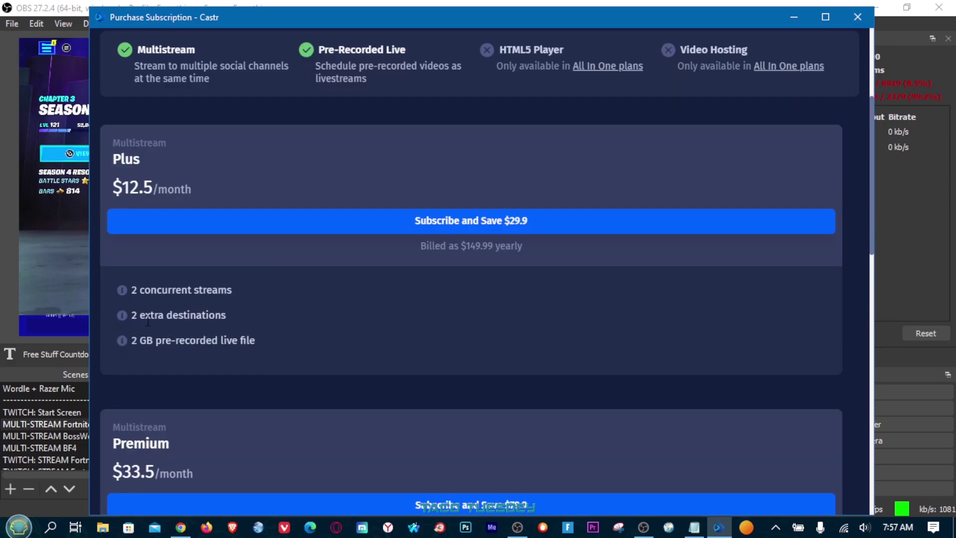
pyautogui.scroll(3, 320, 330)
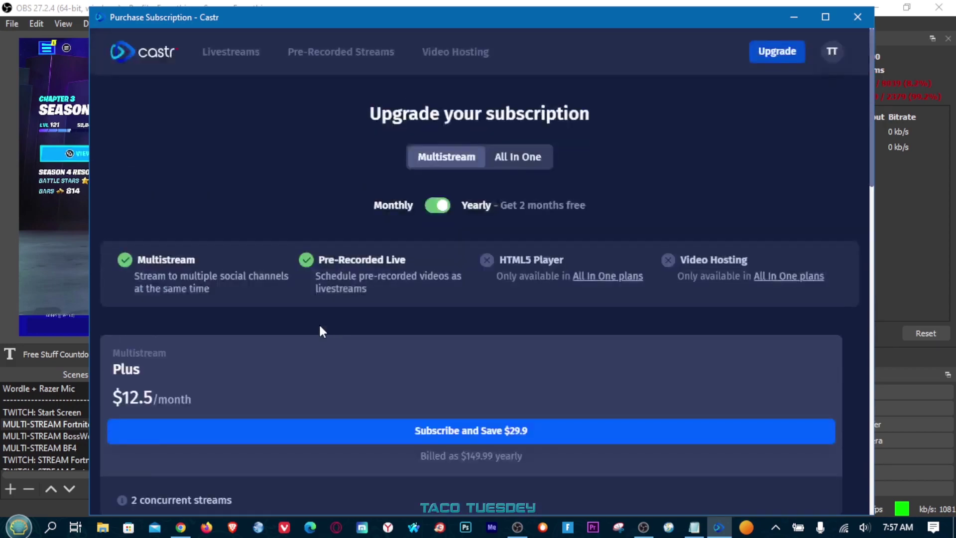